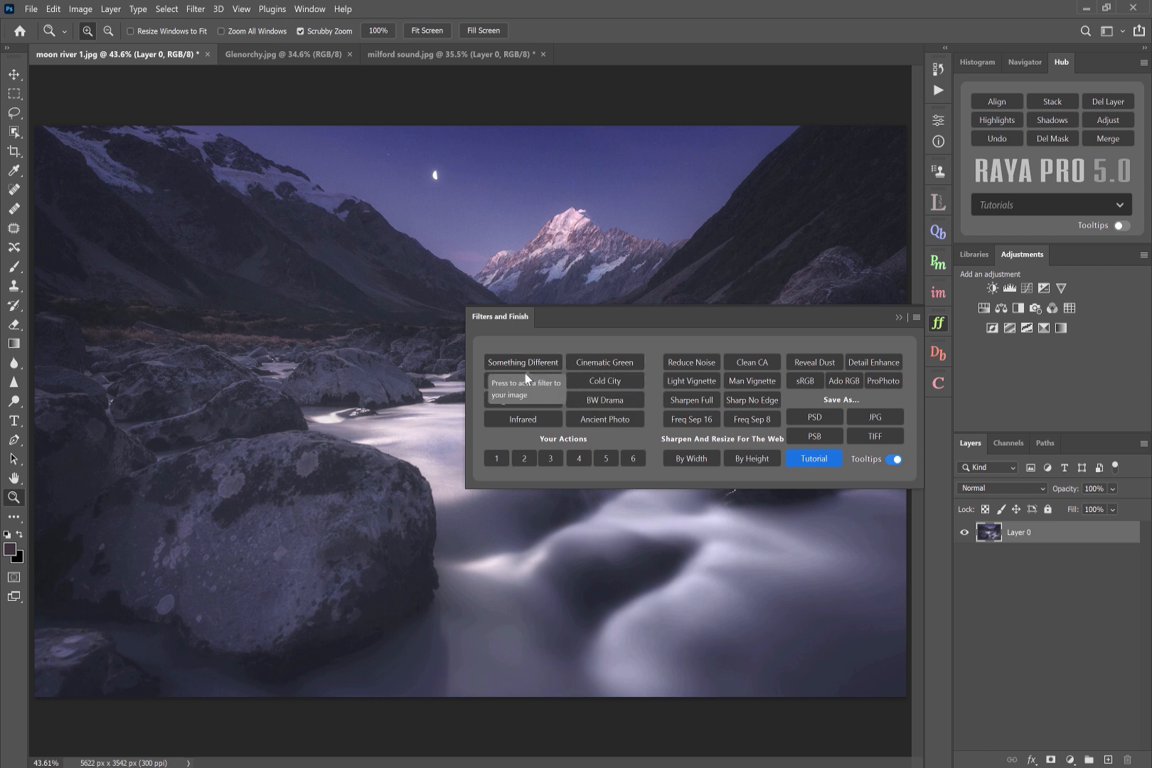
# - Turn off tooltips in the Filters and Finish panel and collapse the panel
pyautogui.click(894, 460)
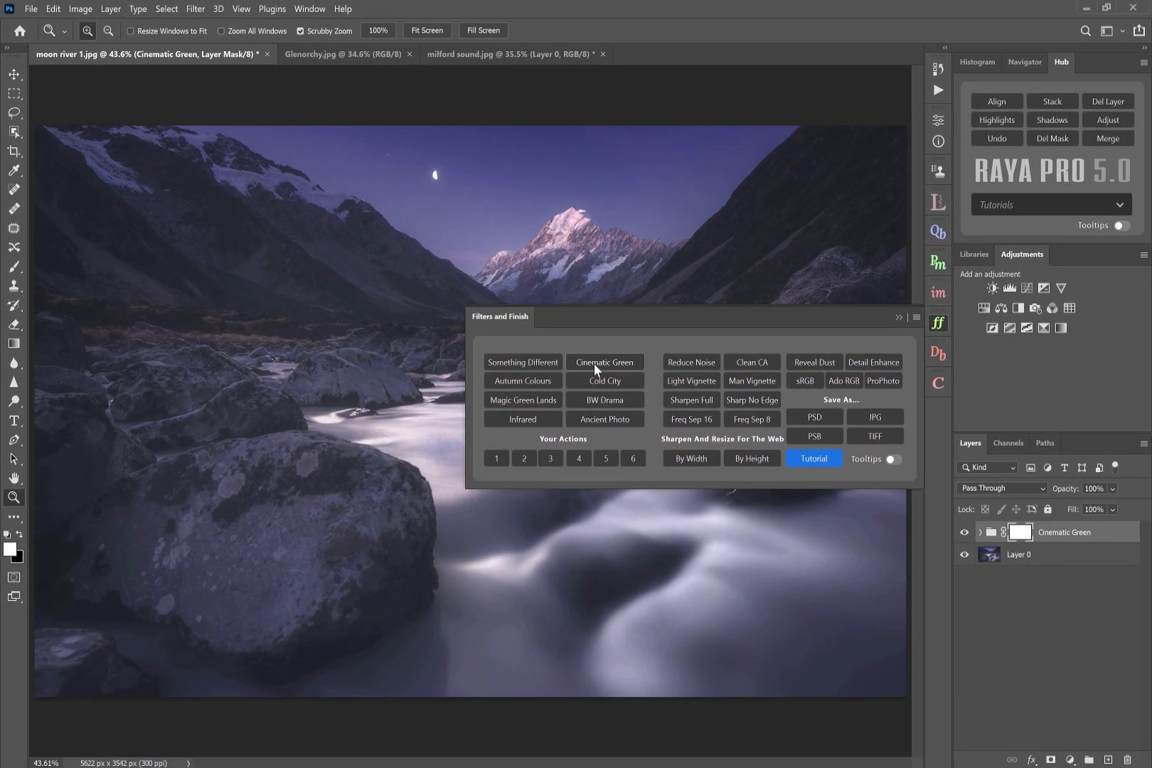
pyautogui.click(897, 320)
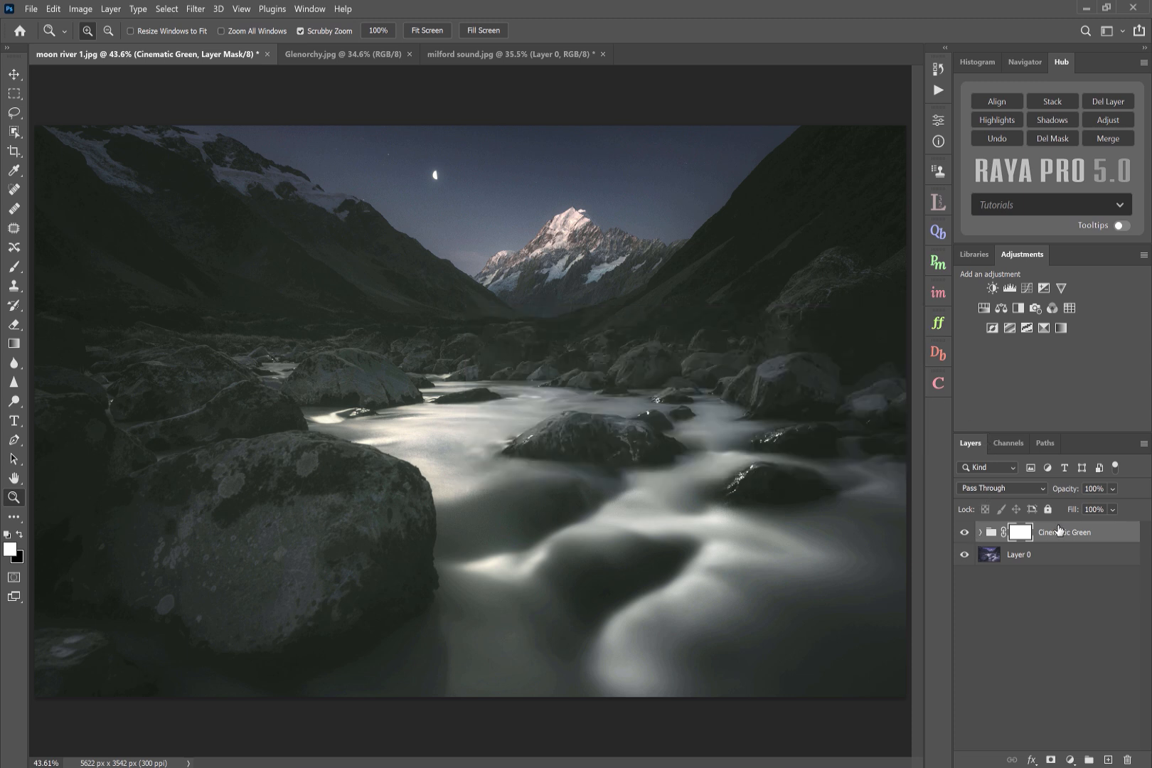
# - Lower the Cinematic Green group's opacity to 75% and expand the group to show its layers
pyautogui.moveTo(1066, 493)
pyautogui.mouseDown()
pyautogui.moveTo(1030, 495)
pyautogui.moveTo(1049, 497)
pyautogui.mouseUp()
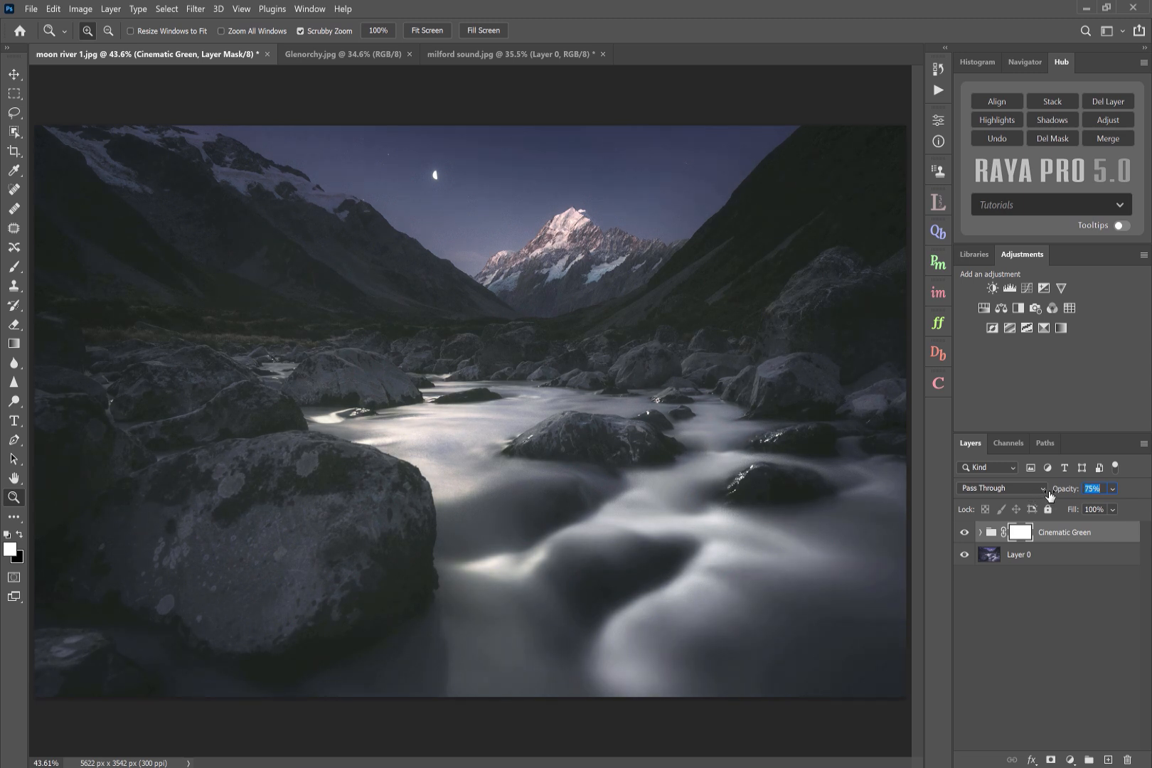
pyautogui.click(965, 533)
pyautogui.click(965, 533)
pyautogui.click(981, 533)
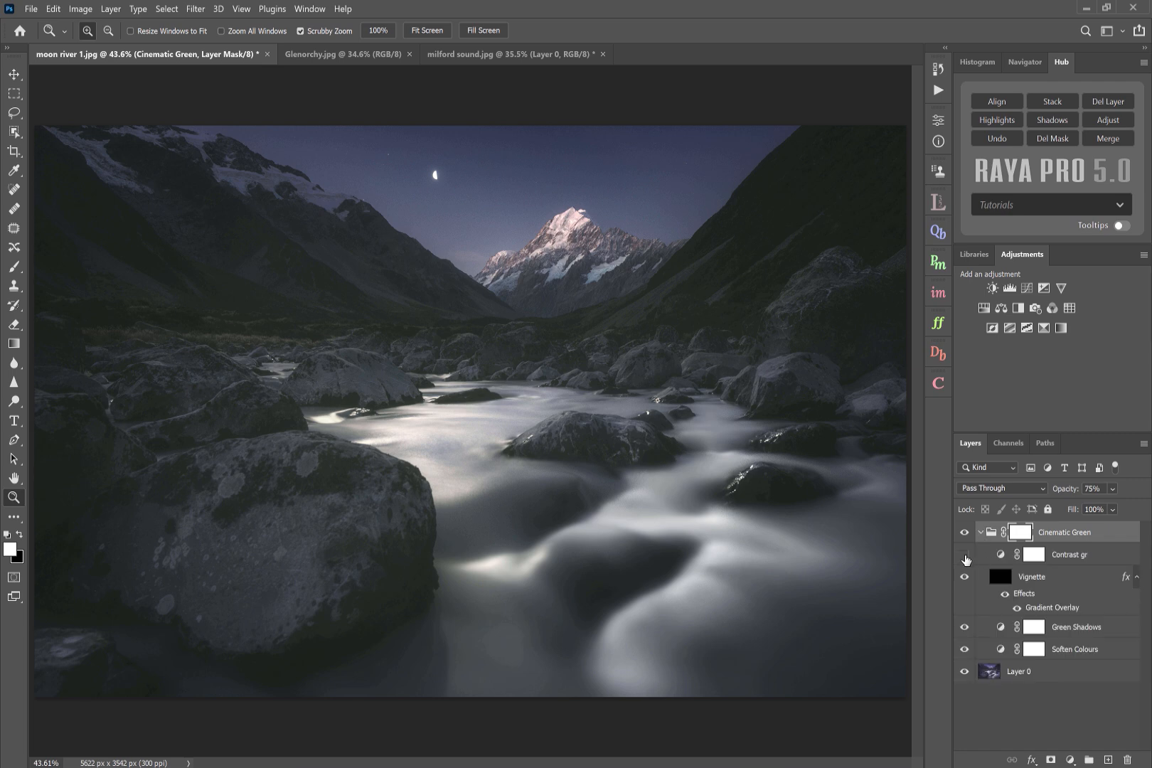
# - Toggle the visibility of the Contrast, Vignette, Green Shadows and Soften Colours layers to compare their effects
pyautogui.click(965, 556)
pyautogui.click(965, 577)
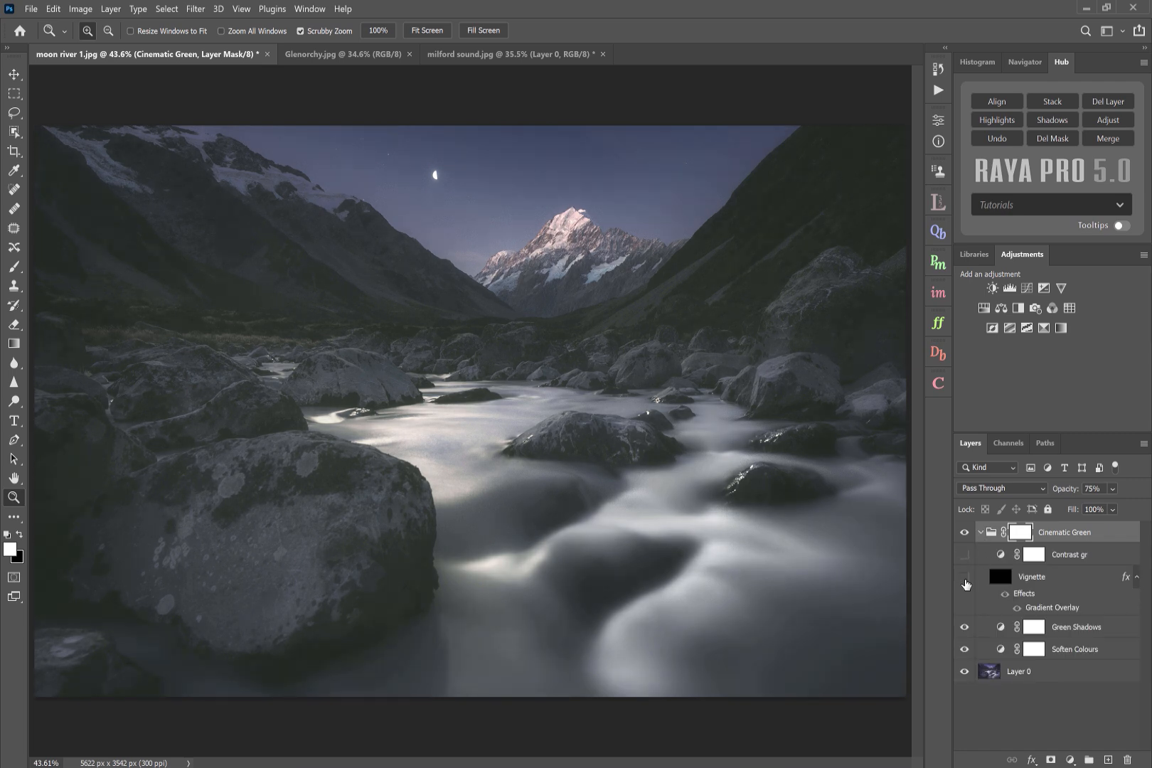
pyautogui.click(965, 627)
pyautogui.click(965, 650)
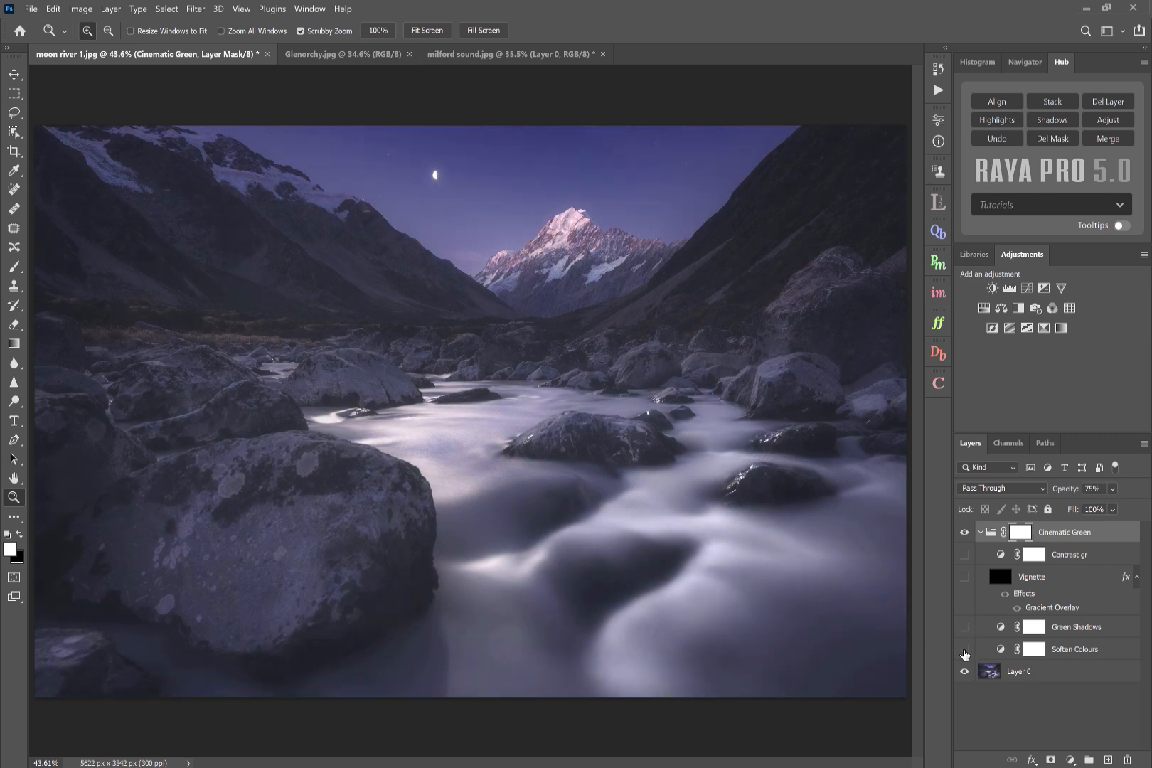
pyautogui.click(965, 650)
# - Delete the Cinematic Green group
pyautogui.click(965, 628)
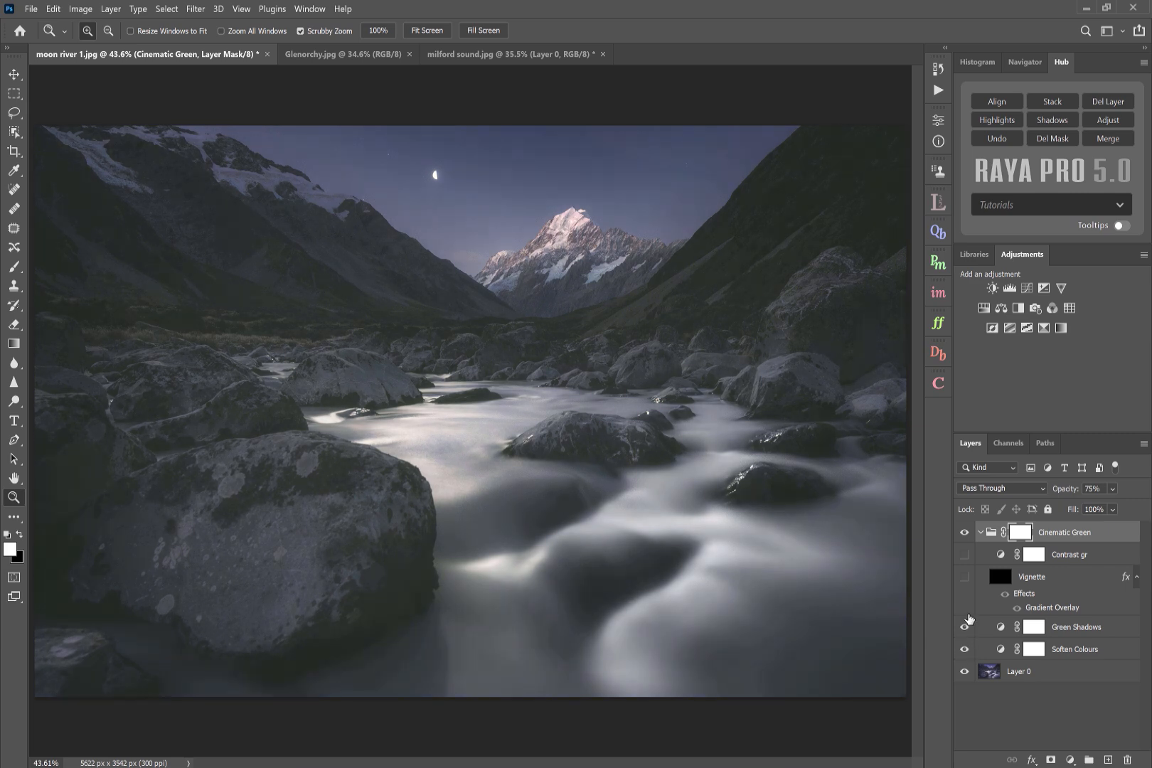
pyautogui.press('Delete')
# - Apply Reduce Noise from the Filters and Finish panel with default settings, then delete the Reduce Noise layer
pyautogui.click(938, 323)
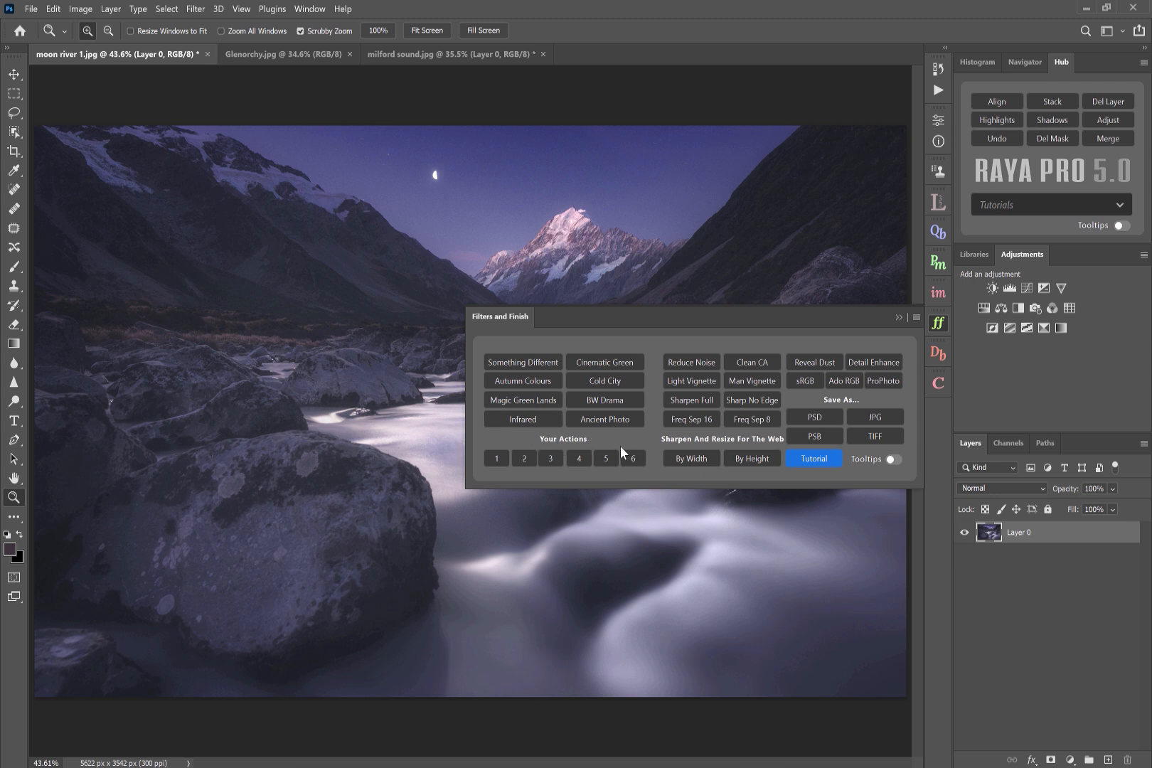
pyautogui.click(678, 363)
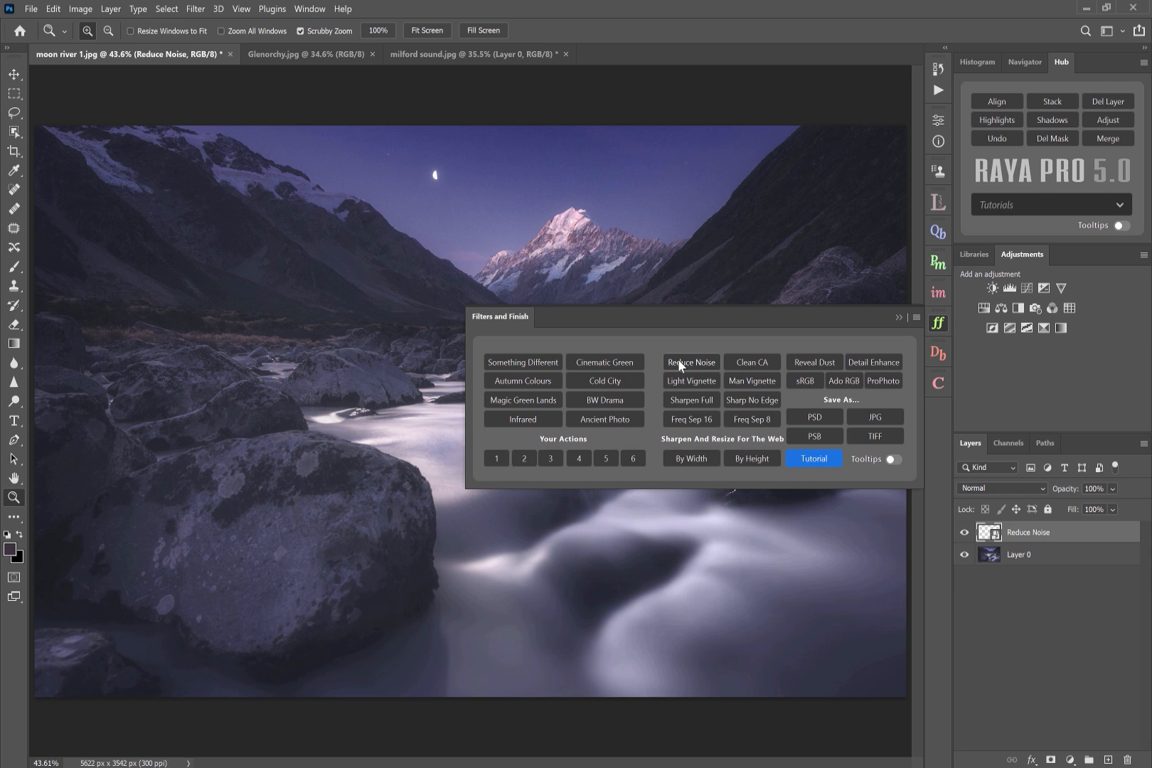
pyautogui.moveTo(518, 92); pyautogui.dragTo(750, 135)
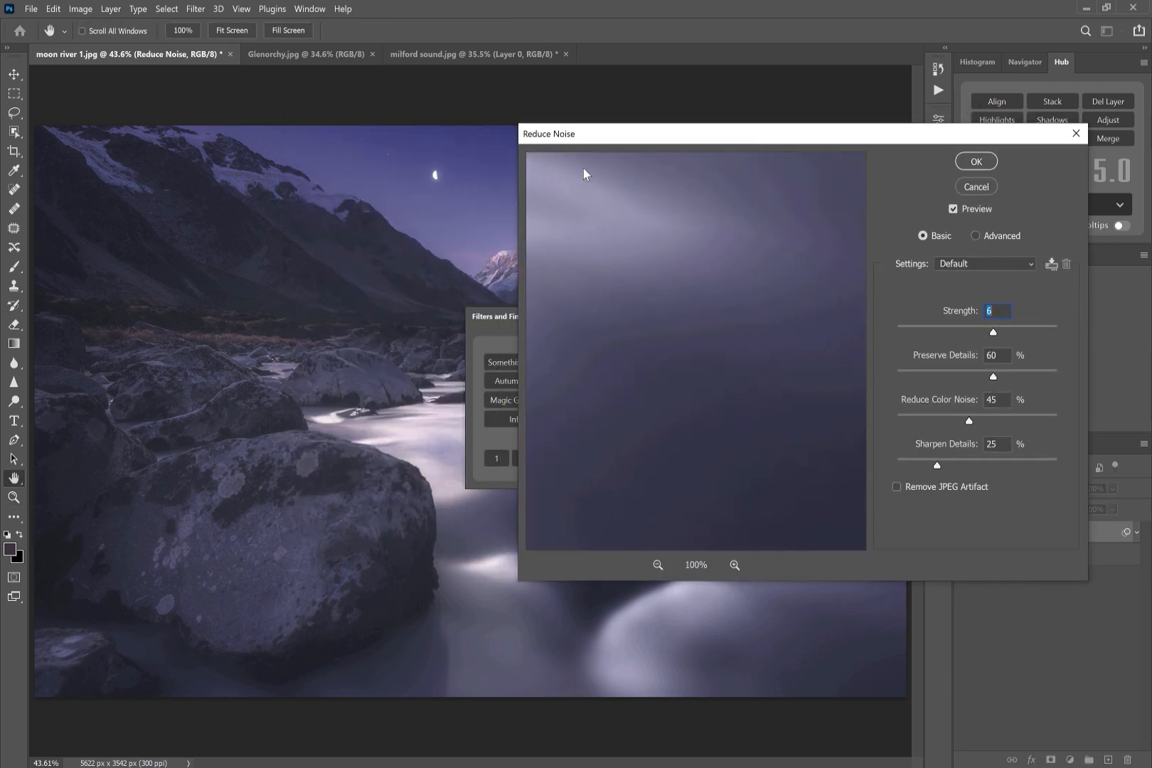
pyautogui.click(474, 196)
pyautogui.press('Return')
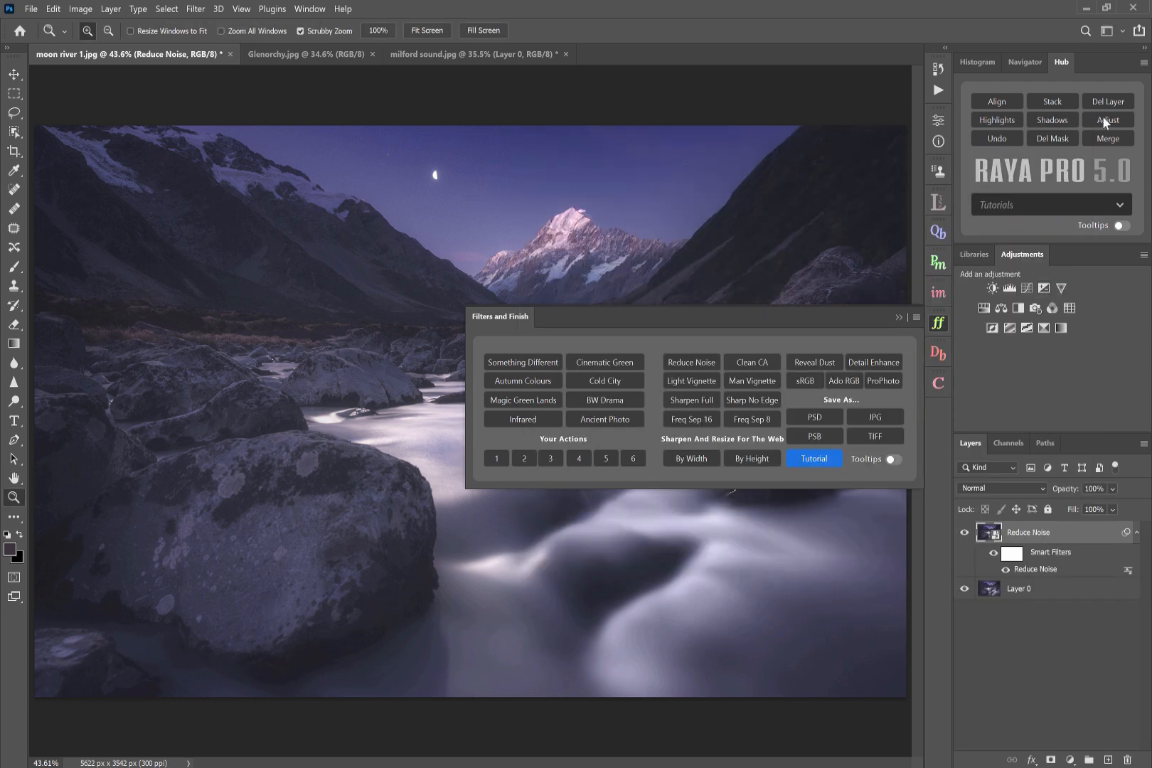
pyautogui.click(1118, 102)
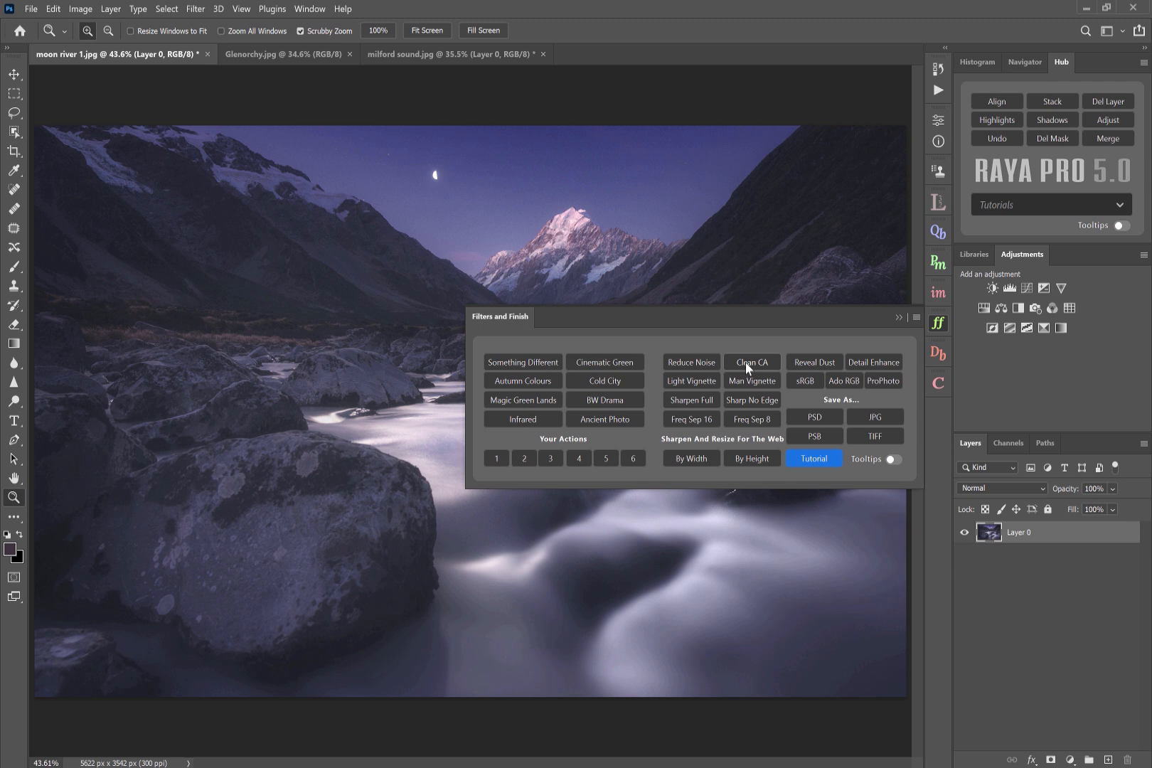
# - Add a Light Vignette, toggle its visibility to compare, then drag the Vignette layer to the trash
pyautogui.click(689, 384)
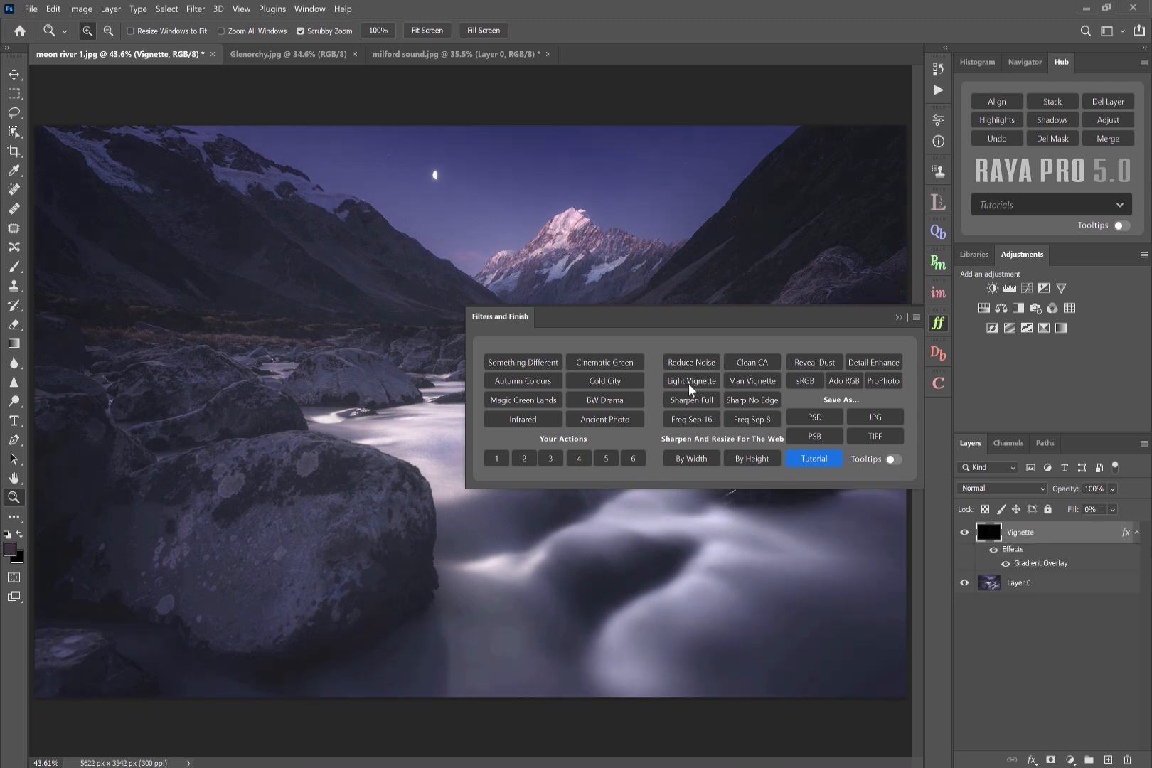
pyautogui.click(964, 533)
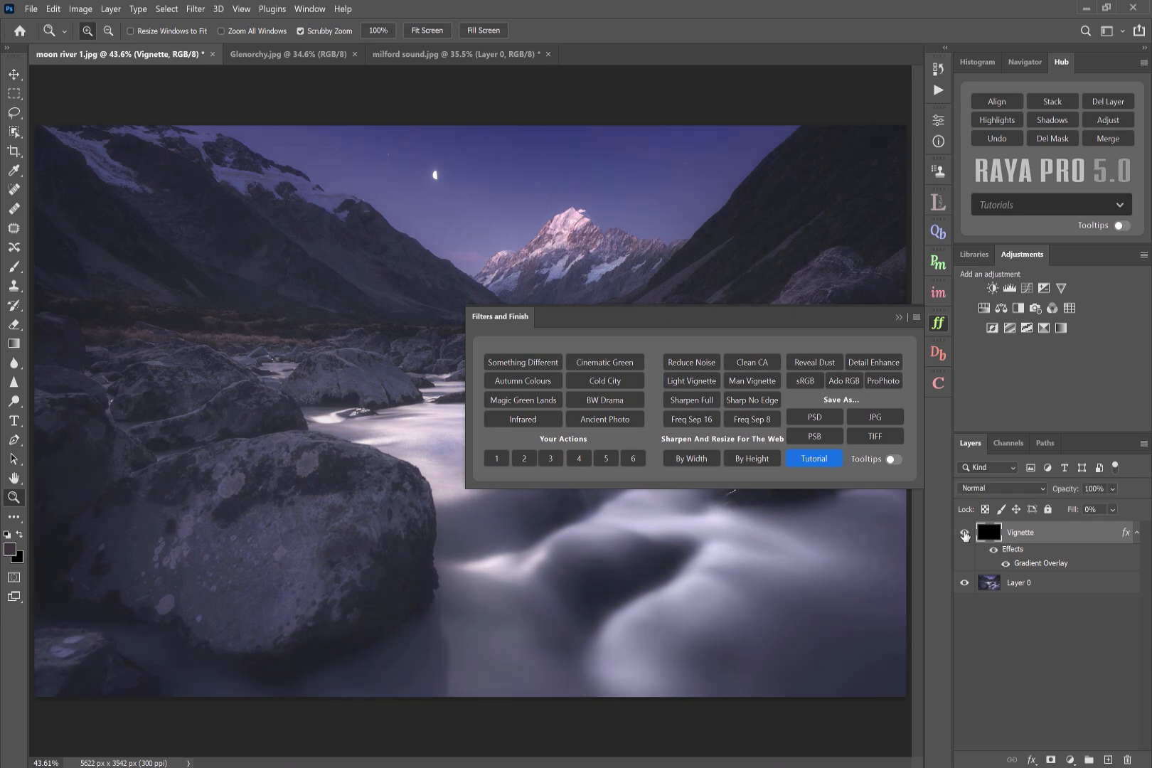
pyautogui.click(964, 532)
pyautogui.moveTo(1070, 546); pyautogui.dragTo(1130, 750)
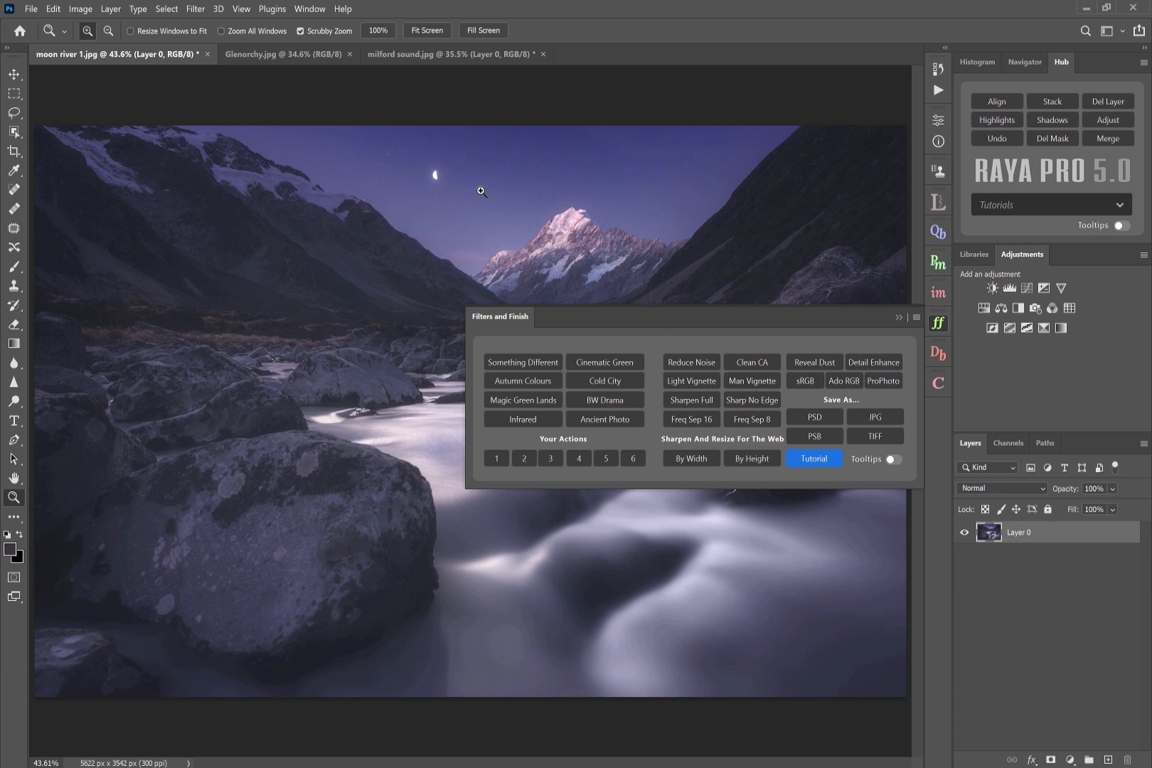
# - Switch to the Glenorchy image and apply Man Vignette from the Filters and Finish panel
pyautogui.click(285, 54)
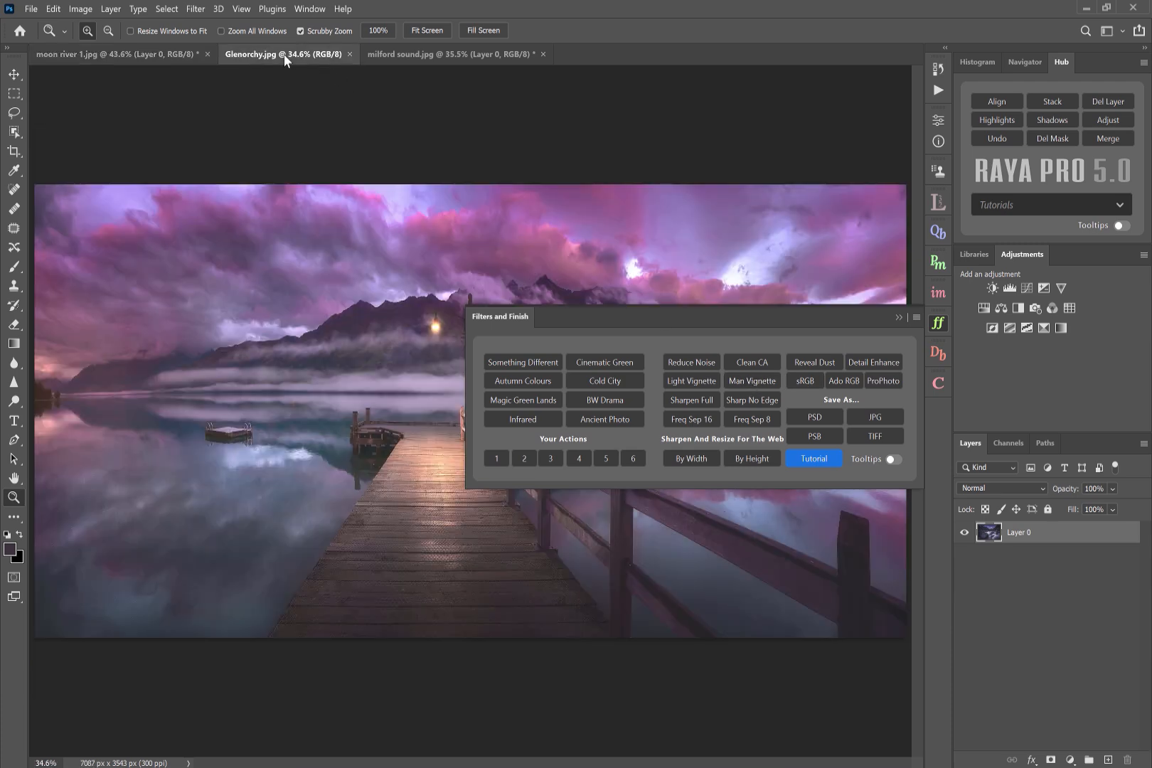
pyautogui.click(898, 317)
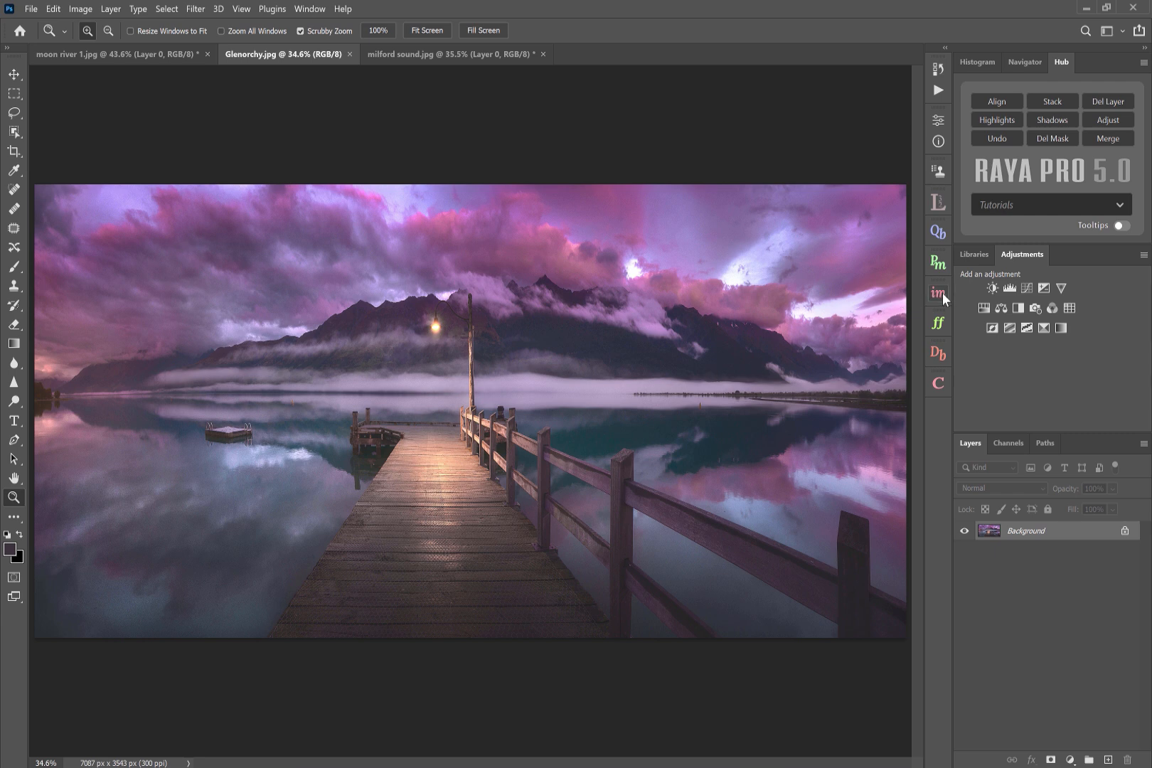
pyautogui.click(938, 324)
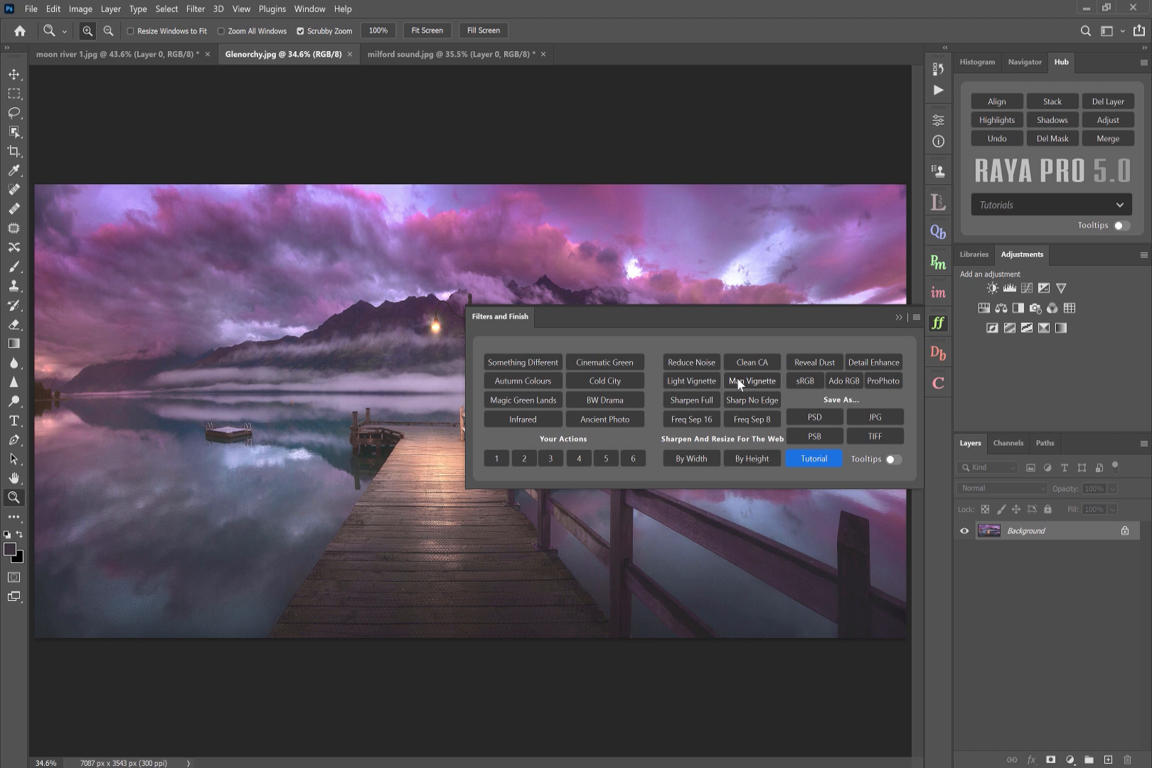
pyautogui.click(738, 381)
pyautogui.click(895, 317)
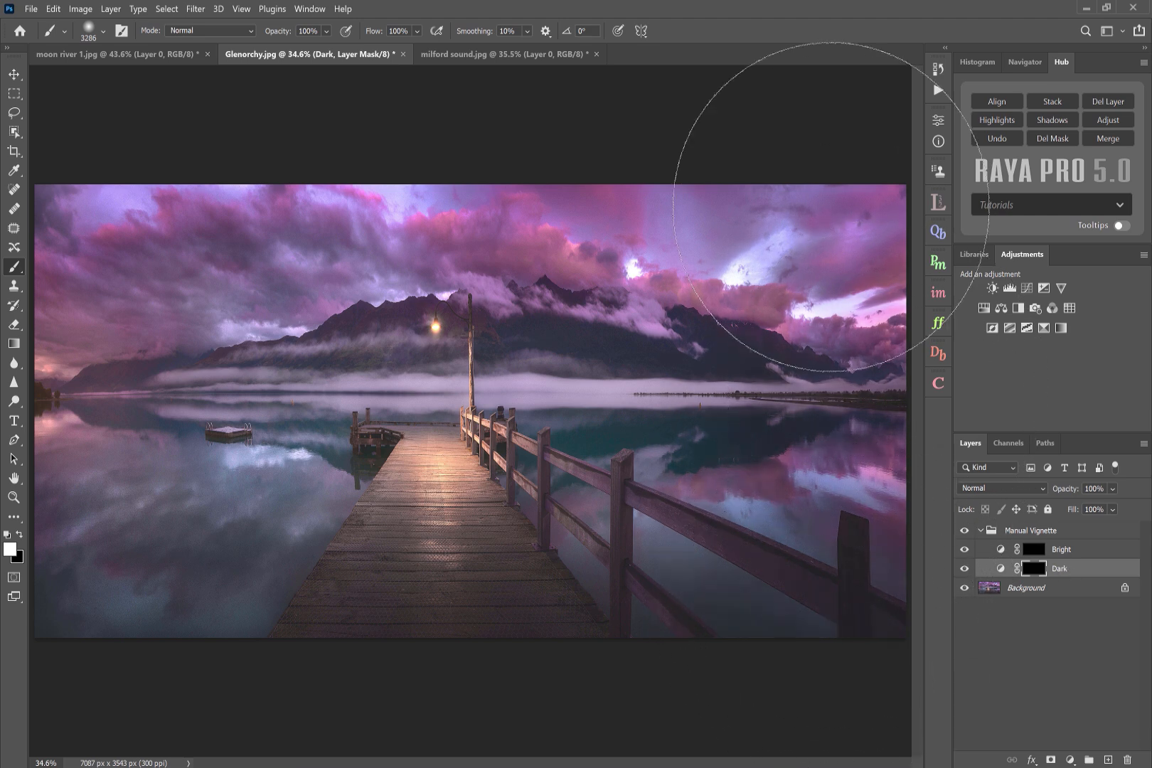
# - Paint white on the Dark layer's mask over the pier foreground and on the Bright layer's mask around the lamp
pyautogui.moveTo(332, 118)
pyautogui.mouseDown()
pyautogui.moveTo(90, 167)
pyautogui.moveTo(77, 546)
pyautogui.moveTo(151, 571)
pyautogui.mouseUp()
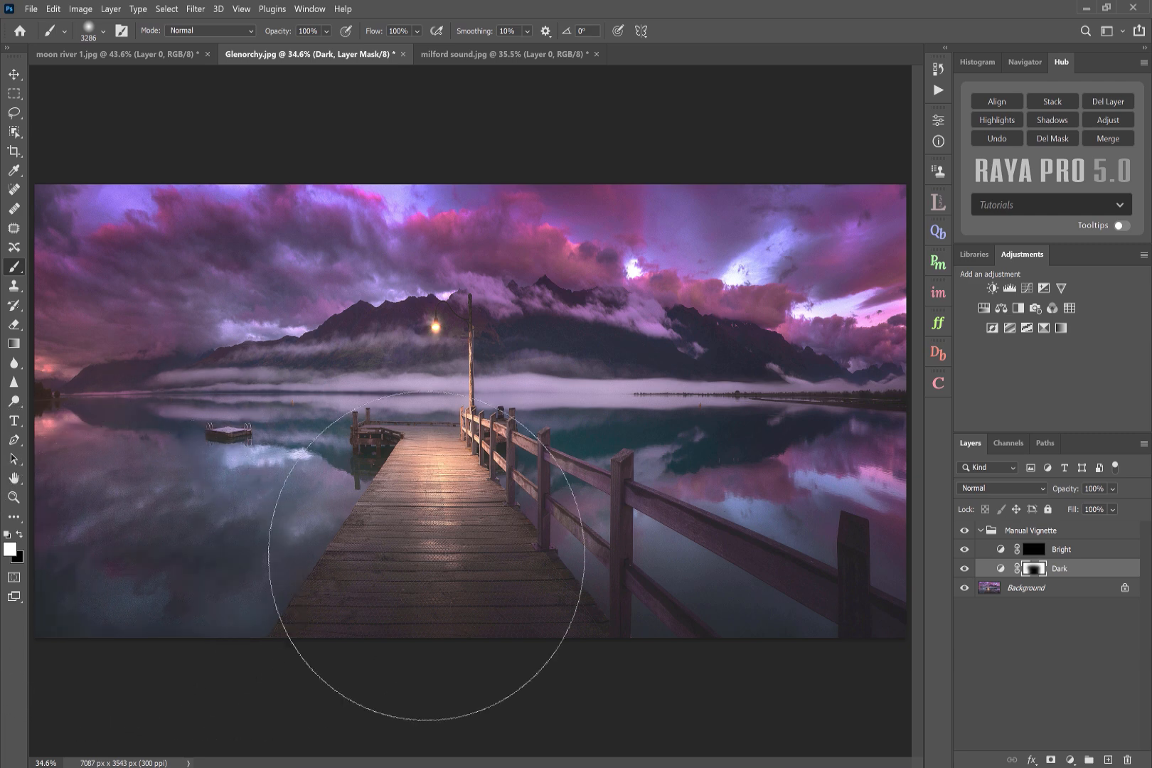
pyautogui.click(1035, 555)
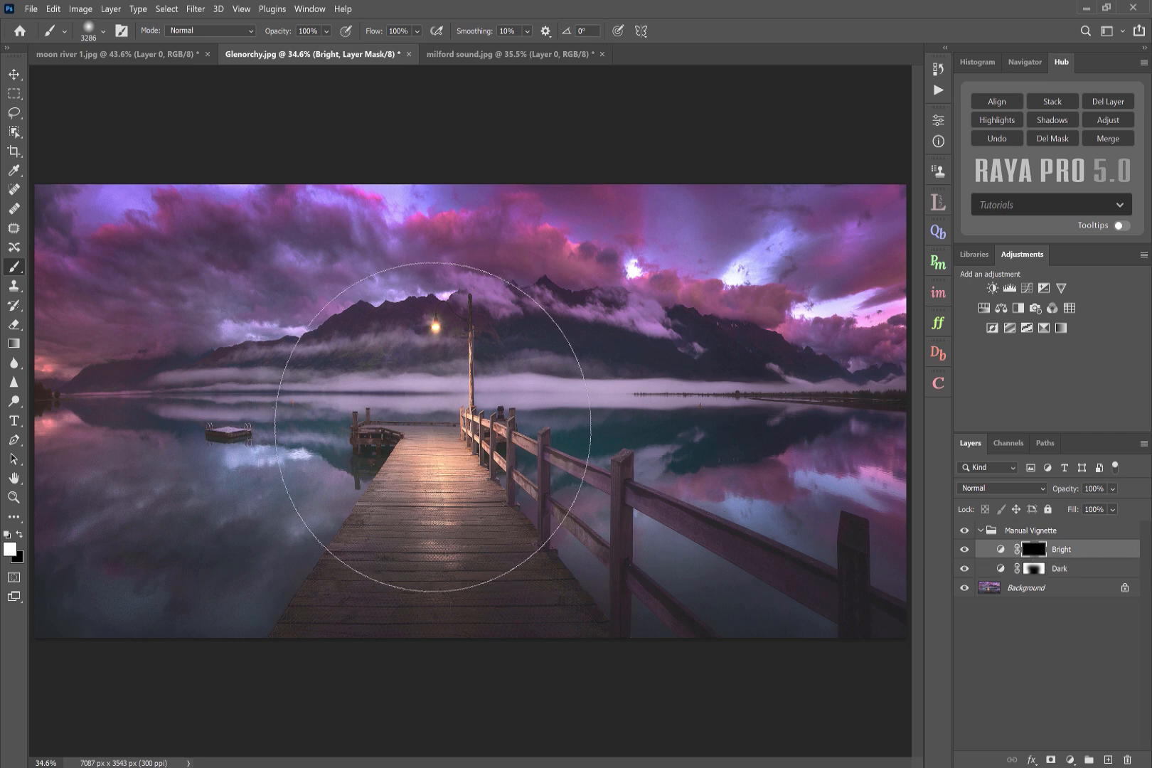
pyautogui.click(431, 426)
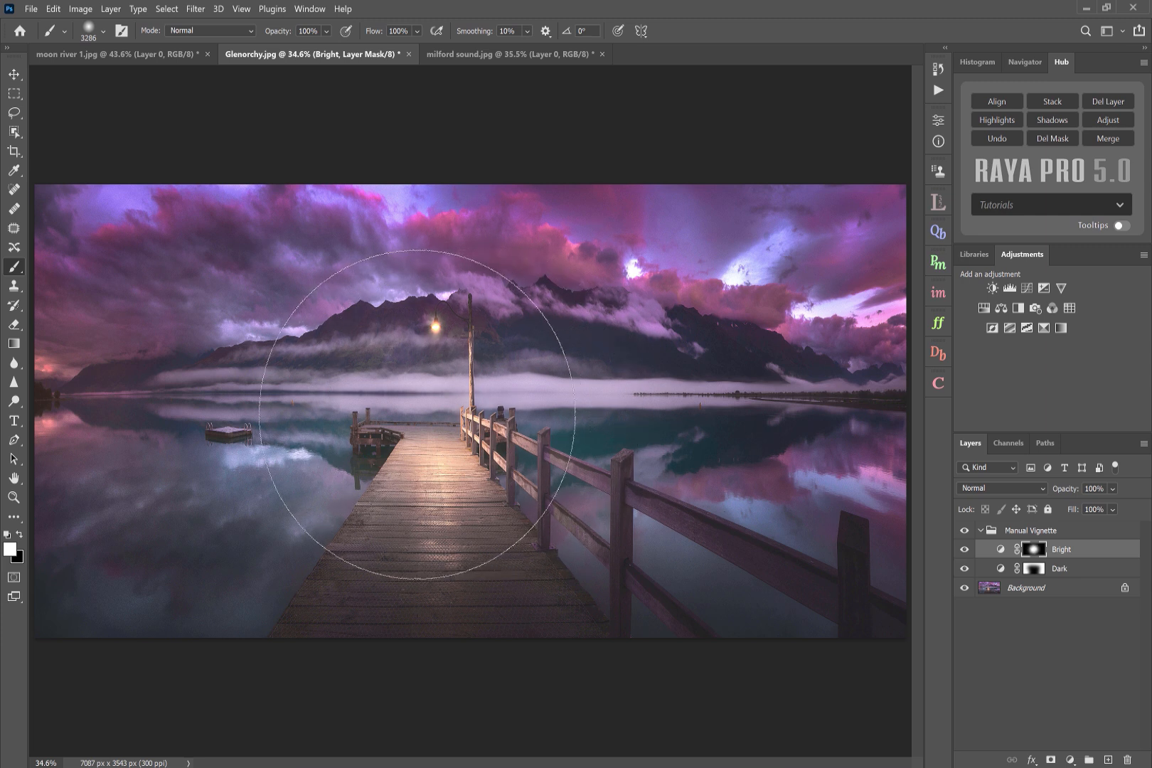
# - Toggle the Manual Vignette group's visibility repeatedly to compare before and after
pyautogui.click(1034, 569)
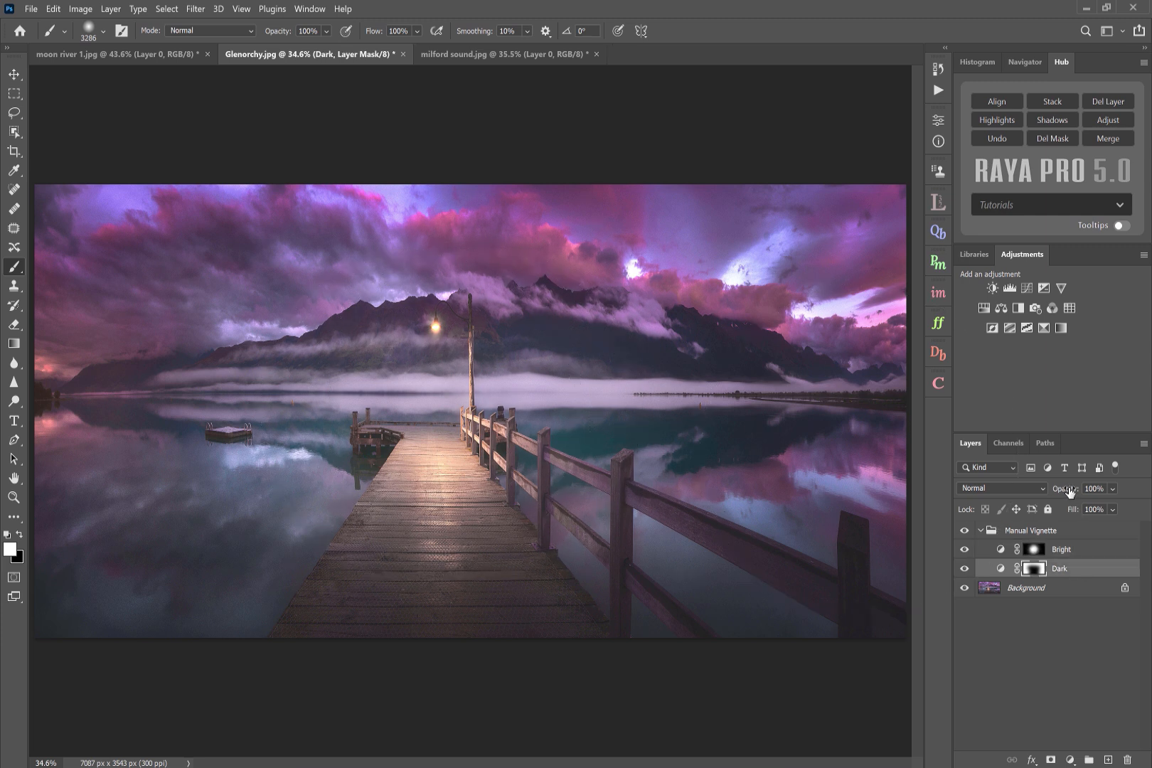
pyautogui.moveTo(1068, 492); pyautogui.dragTo(1061, 494)
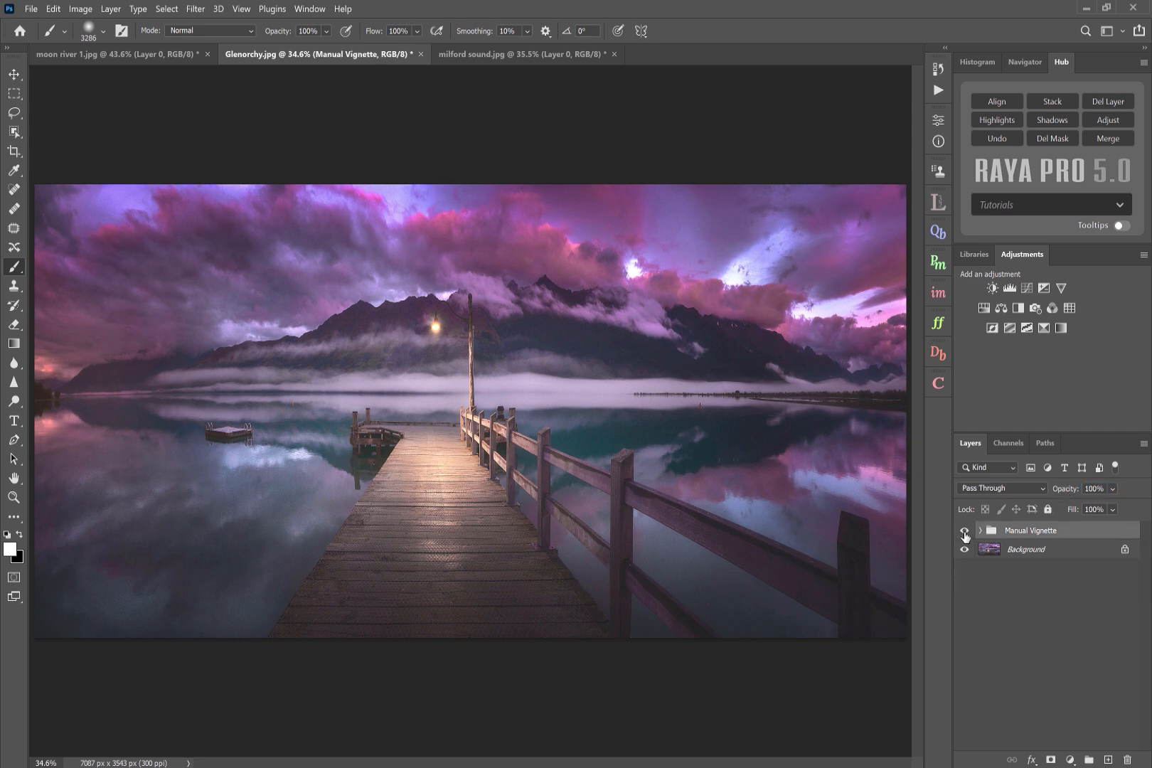
pyautogui.click(965, 532)
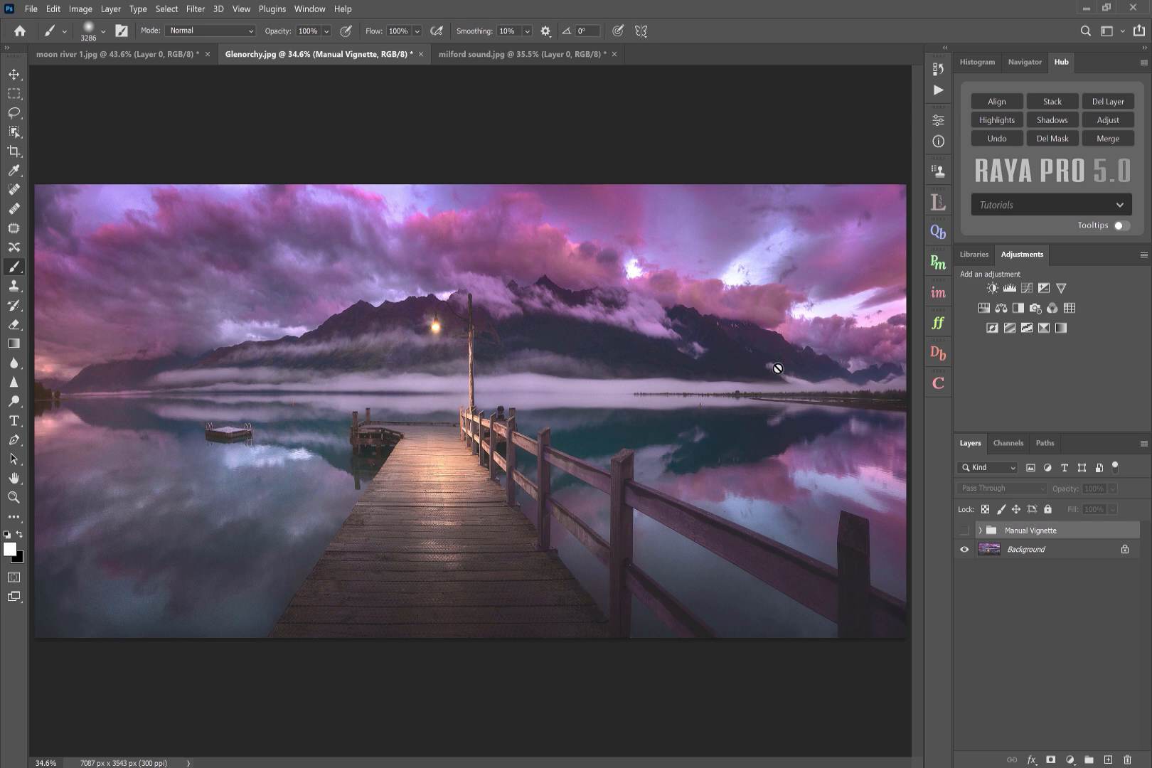
pyautogui.click(965, 532)
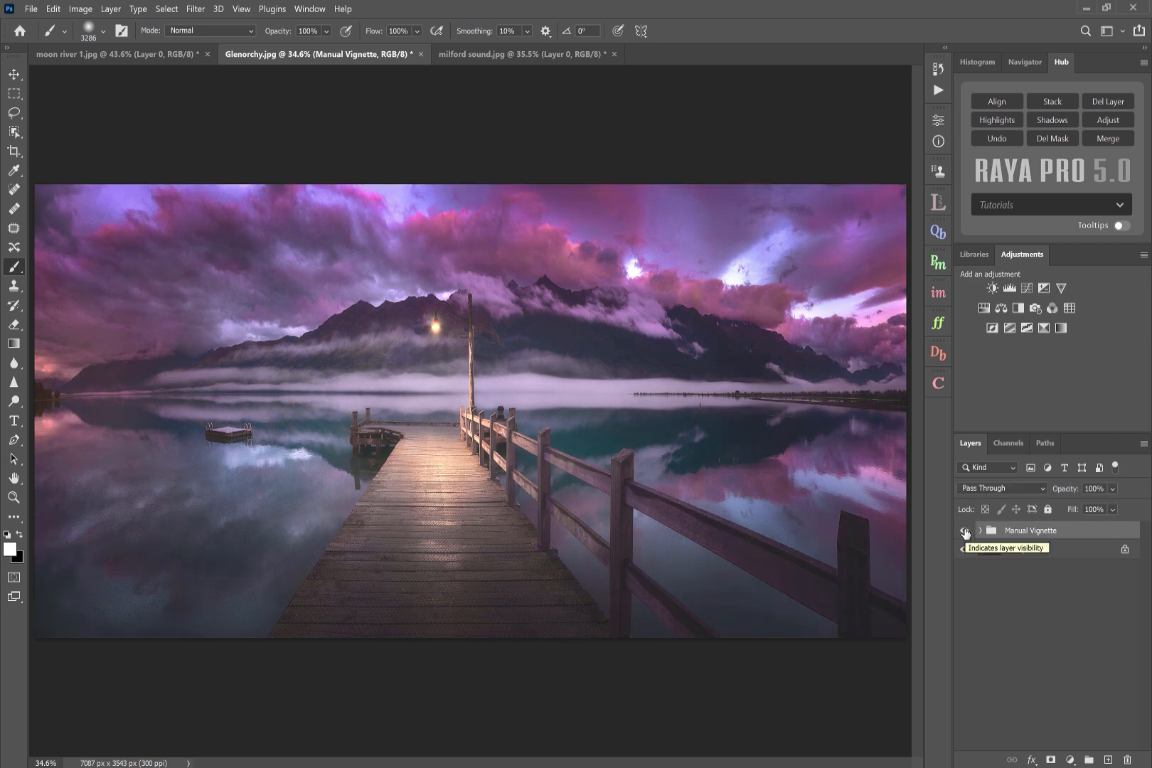
pyautogui.click(965, 532)
pyautogui.click(965, 532)
pyautogui.click(965, 532)
pyautogui.click(965, 531)
pyautogui.click(965, 532)
pyautogui.click(965, 532)
# - Switch to the milford sound image, apply Sharpen Full with a 2.8-pixel High Pass radius, then delete the Sharpen layer
pyautogui.click(108, 54)
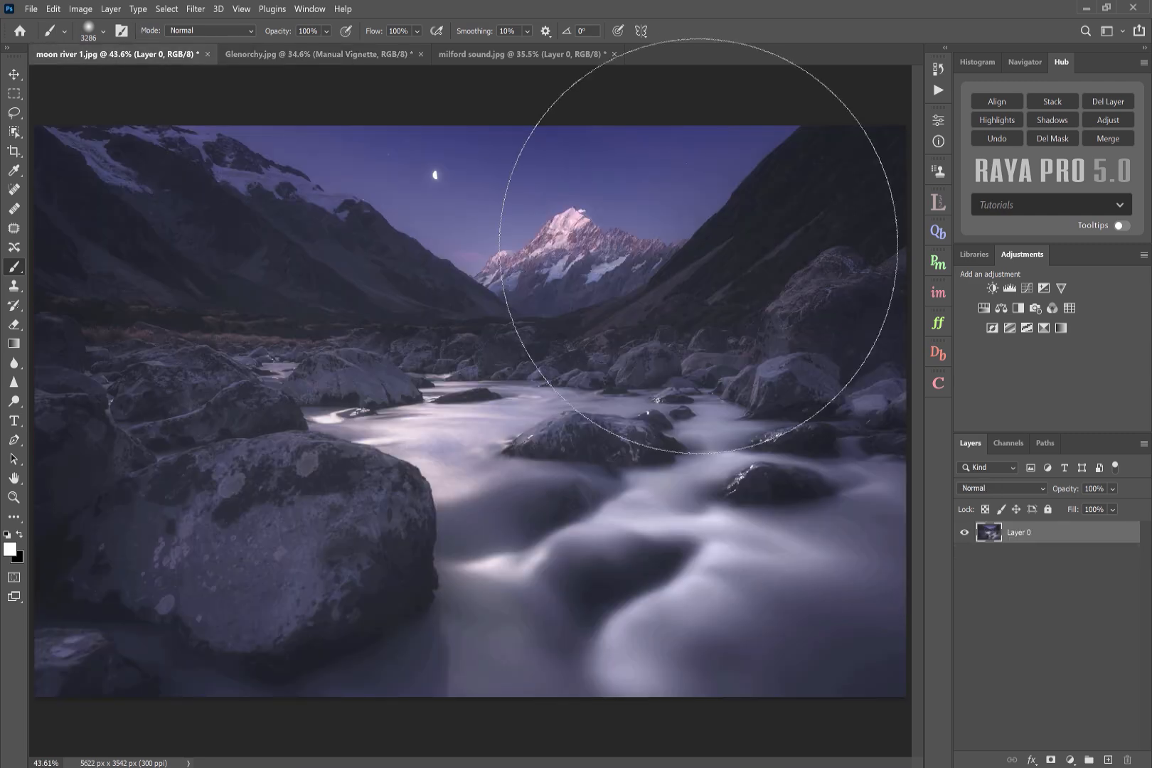
pyautogui.click(939, 324)
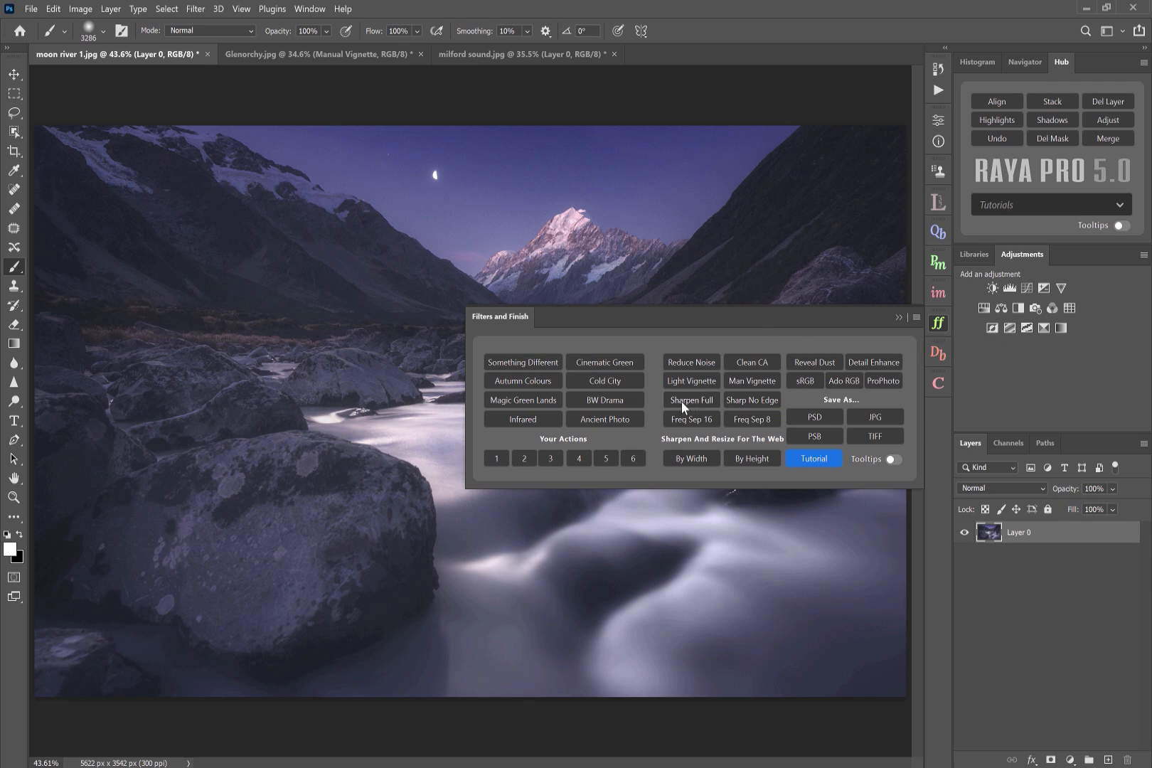
pyautogui.click(531, 56)
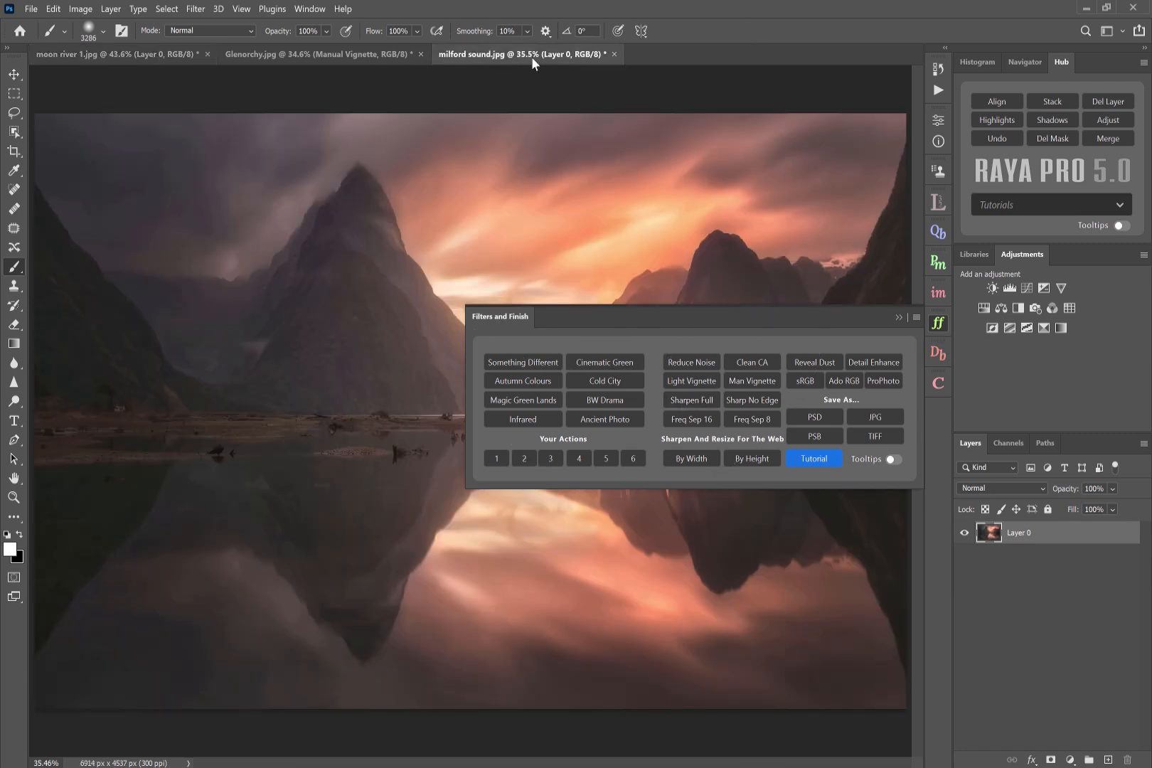
pyautogui.click(685, 402)
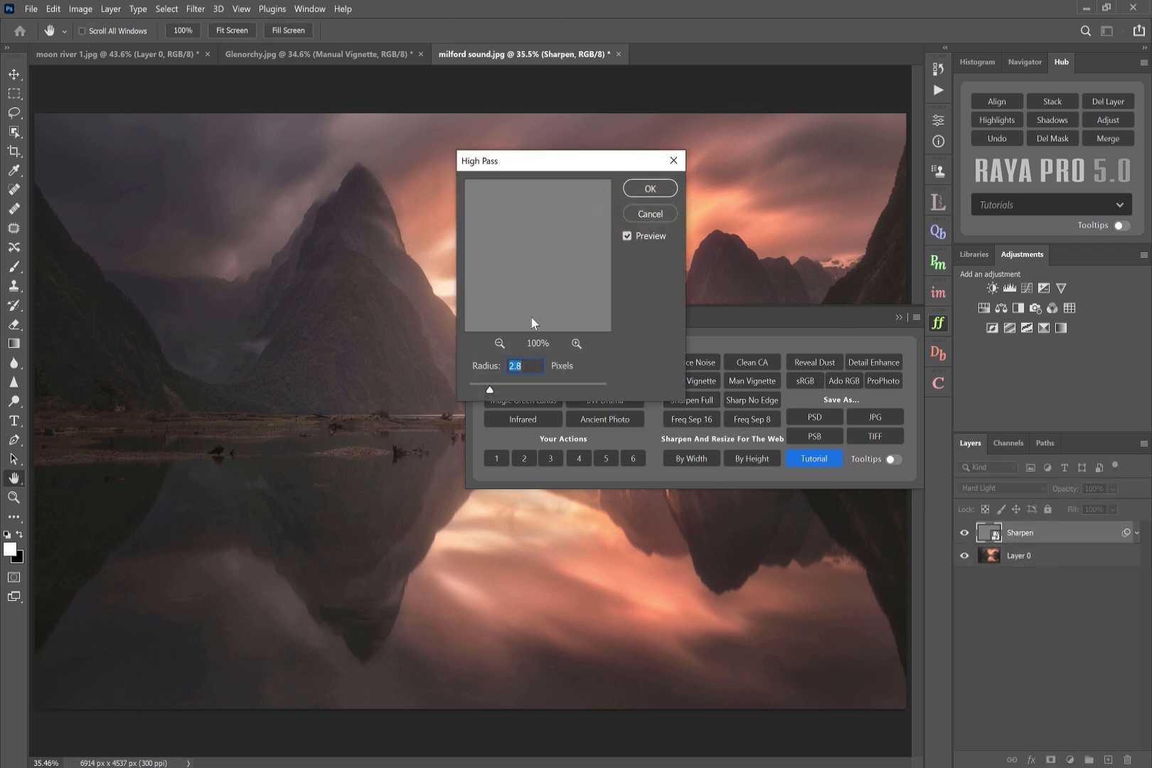
pyautogui.moveTo(528, 174); pyautogui.dragTo(582, 176)
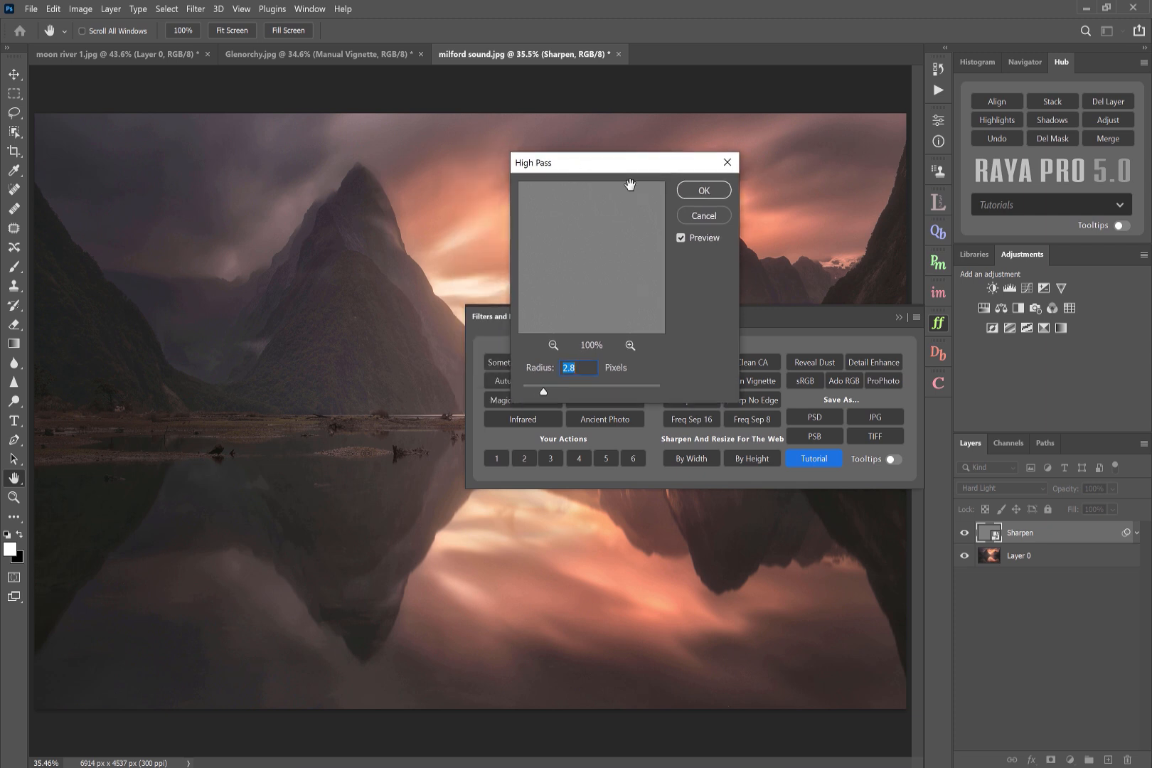
pyautogui.click(703, 191)
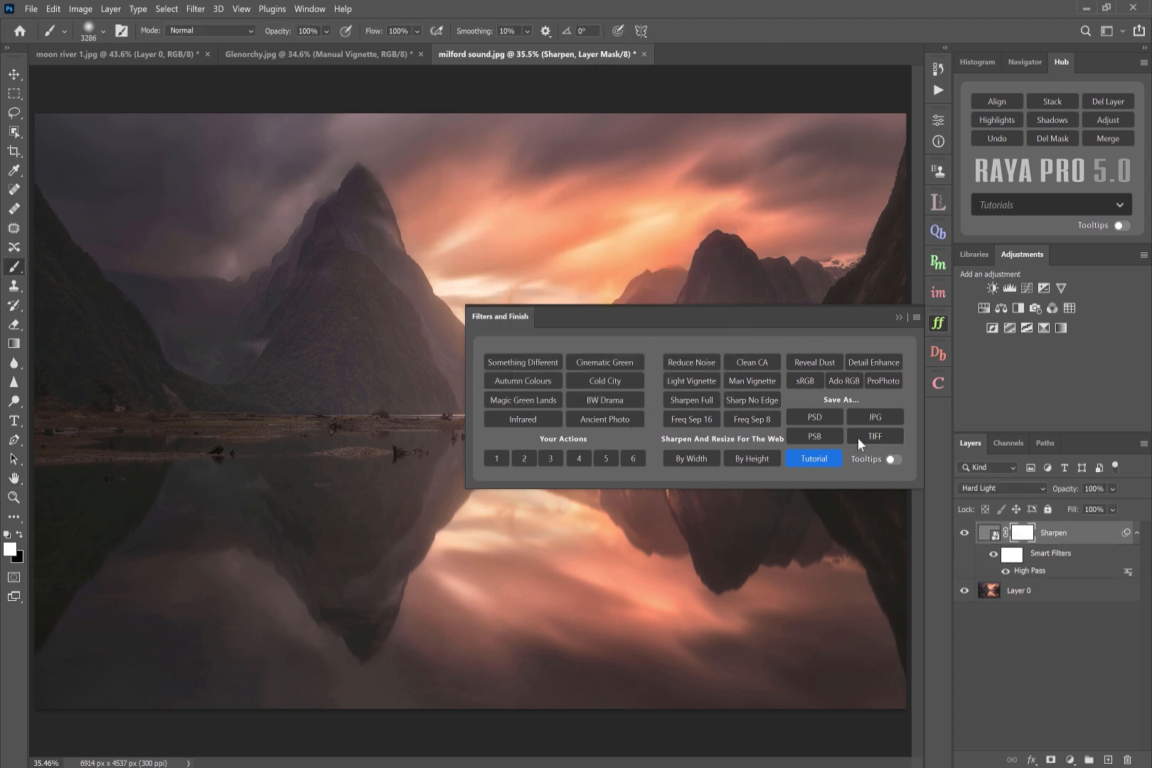
pyautogui.click(1100, 101)
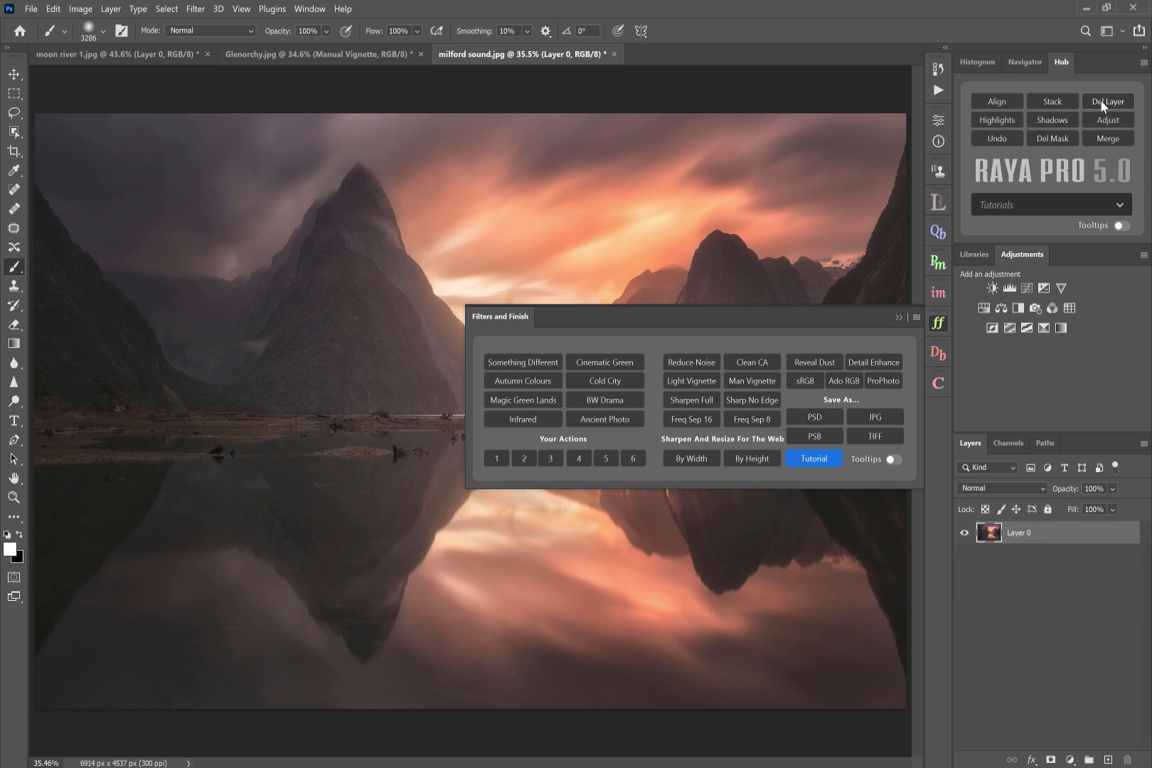
# - Apply Sharp No Edge, setting the edge mask Levels inputs to 184, 0.33 and 240
pyautogui.click(753, 401)
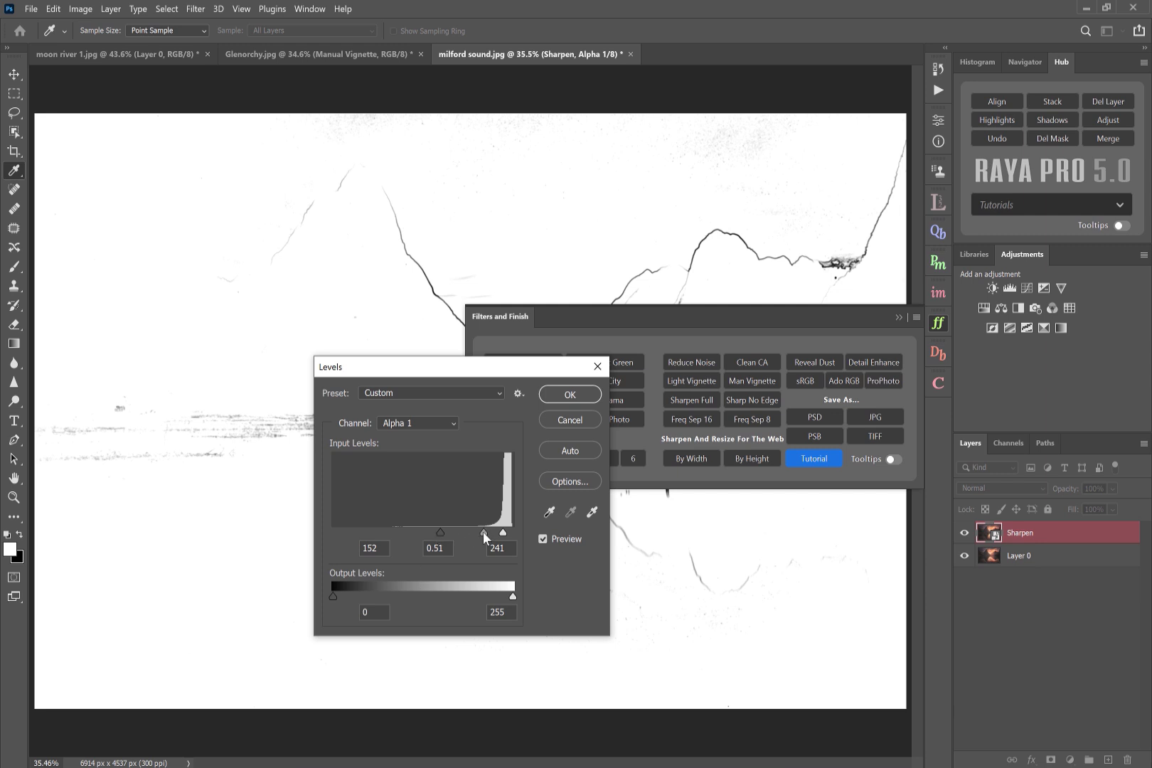
pyautogui.moveTo(441, 532)
pyautogui.mouseDown()
pyautogui.moveTo(510, 532)
pyautogui.moveTo(463, 533)
pyautogui.mouseUp()
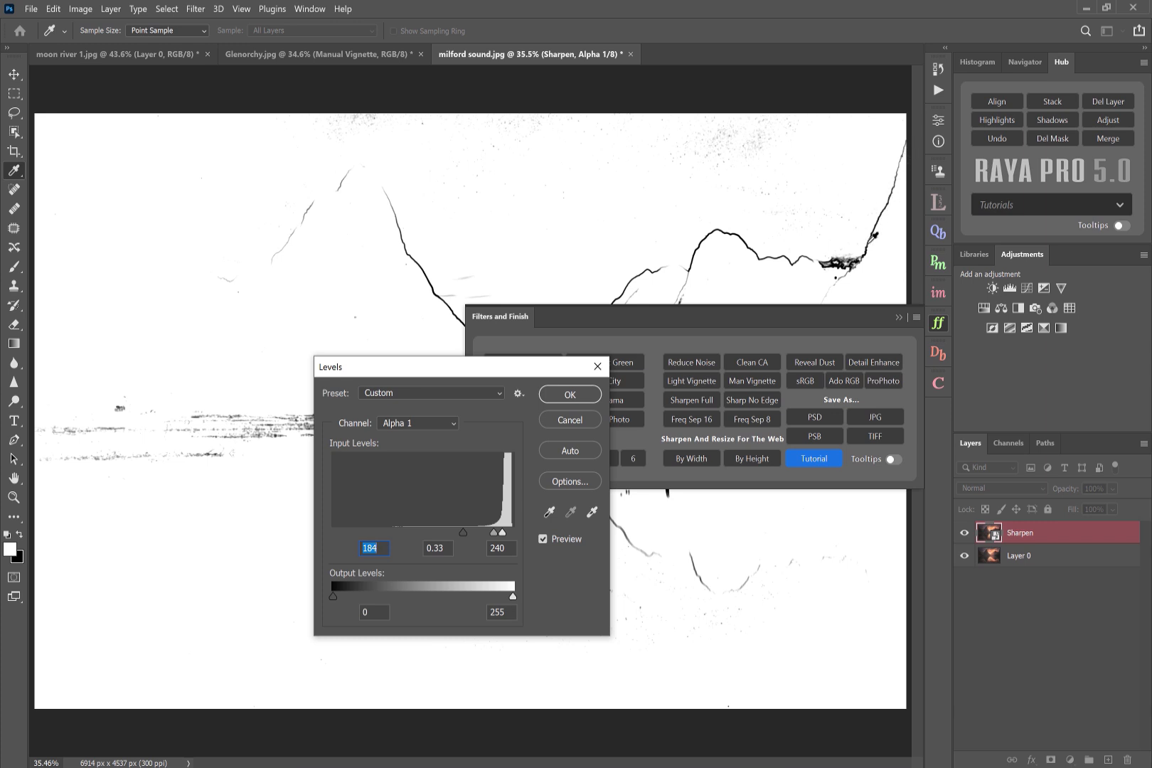
pyautogui.click(567, 395)
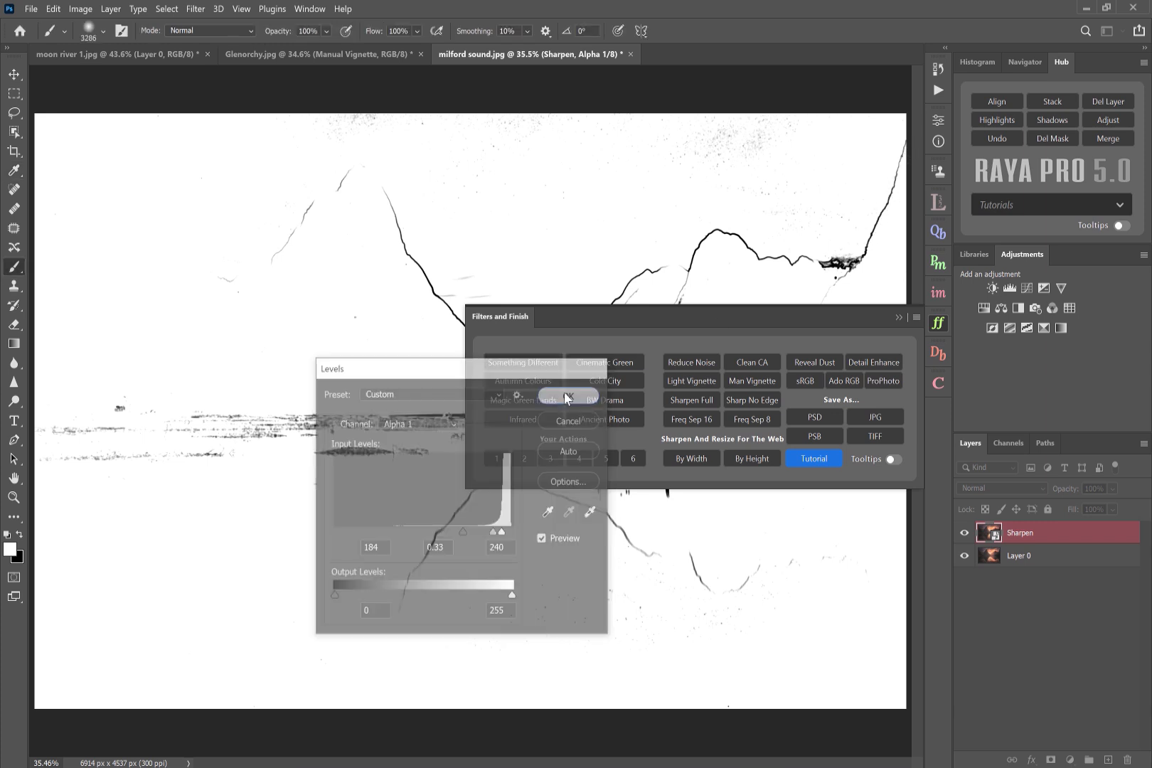
# - Adjust the Unsharp Mask amount while previewing the mountain edge, then confirm the filter
pyautogui.click(419, 258)
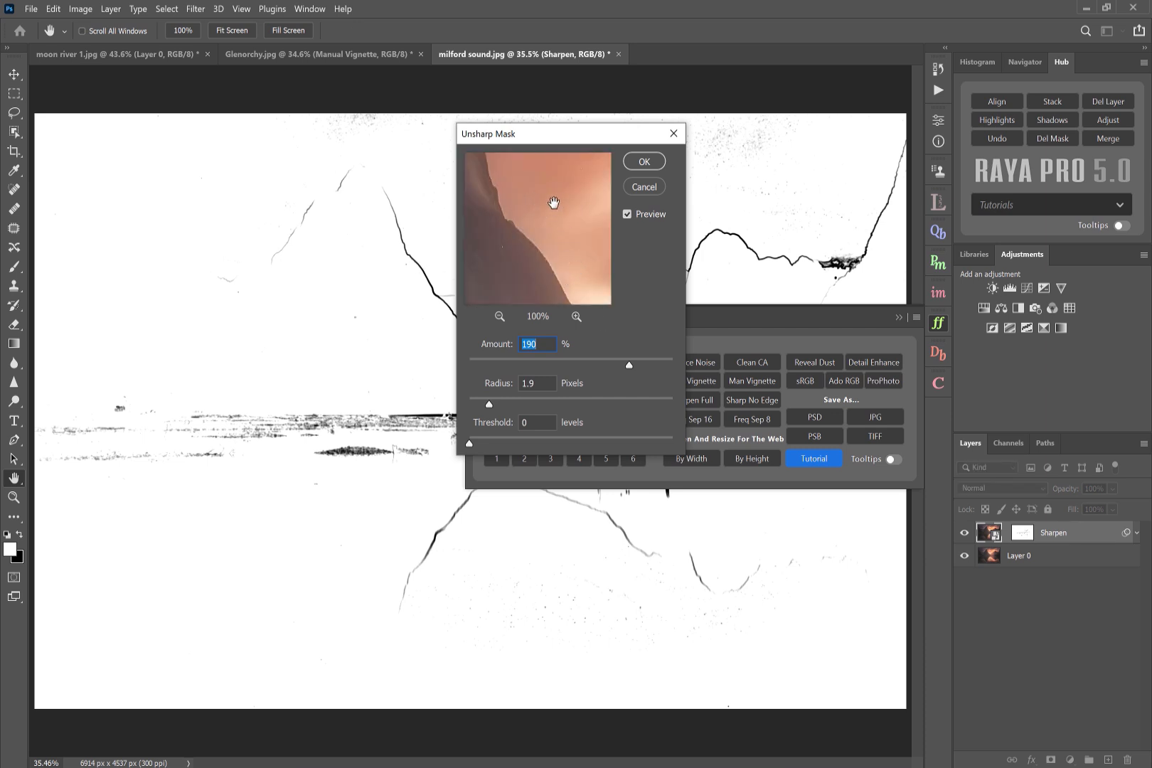
pyautogui.click(632, 363)
pyautogui.click(650, 359)
pyautogui.click(657, 364)
pyautogui.click(644, 162)
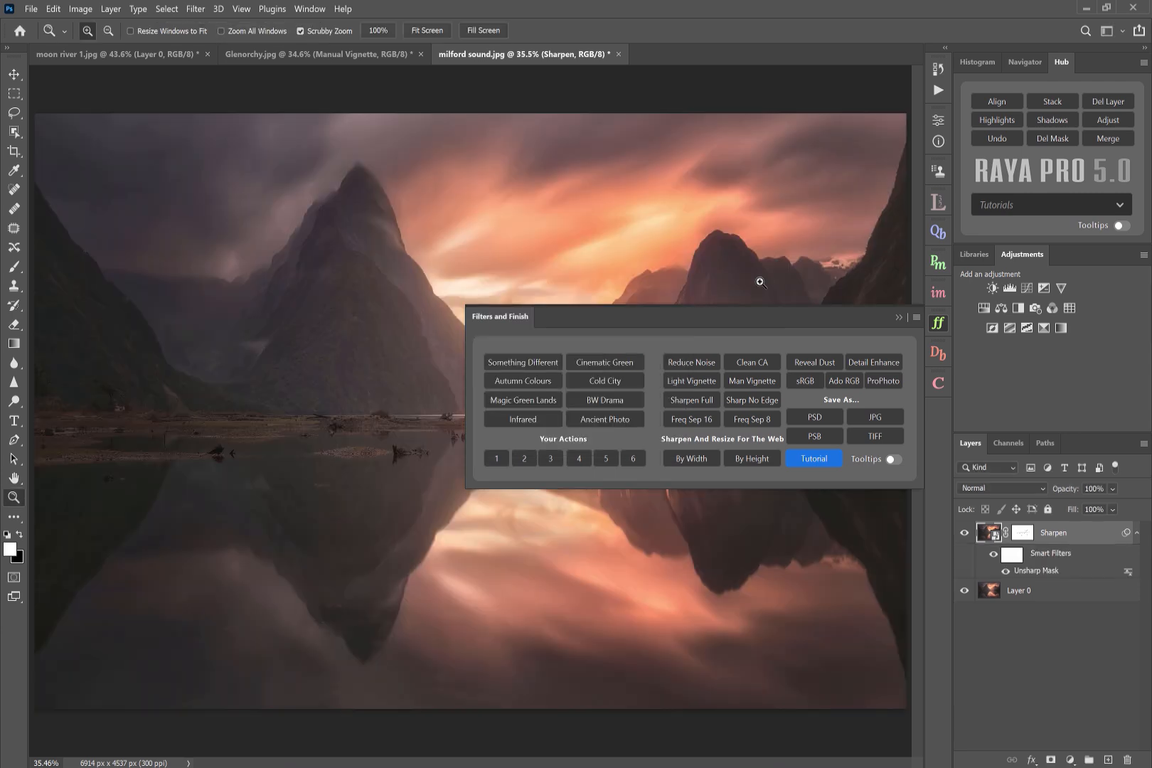
# - Zoom into the mountain edge and toggle the Sharpen layer and its mask to compare the sharpening effect
pyautogui.moveTo(882, 226); pyautogui.dragTo(881, 226)
pyautogui.click(895, 317)
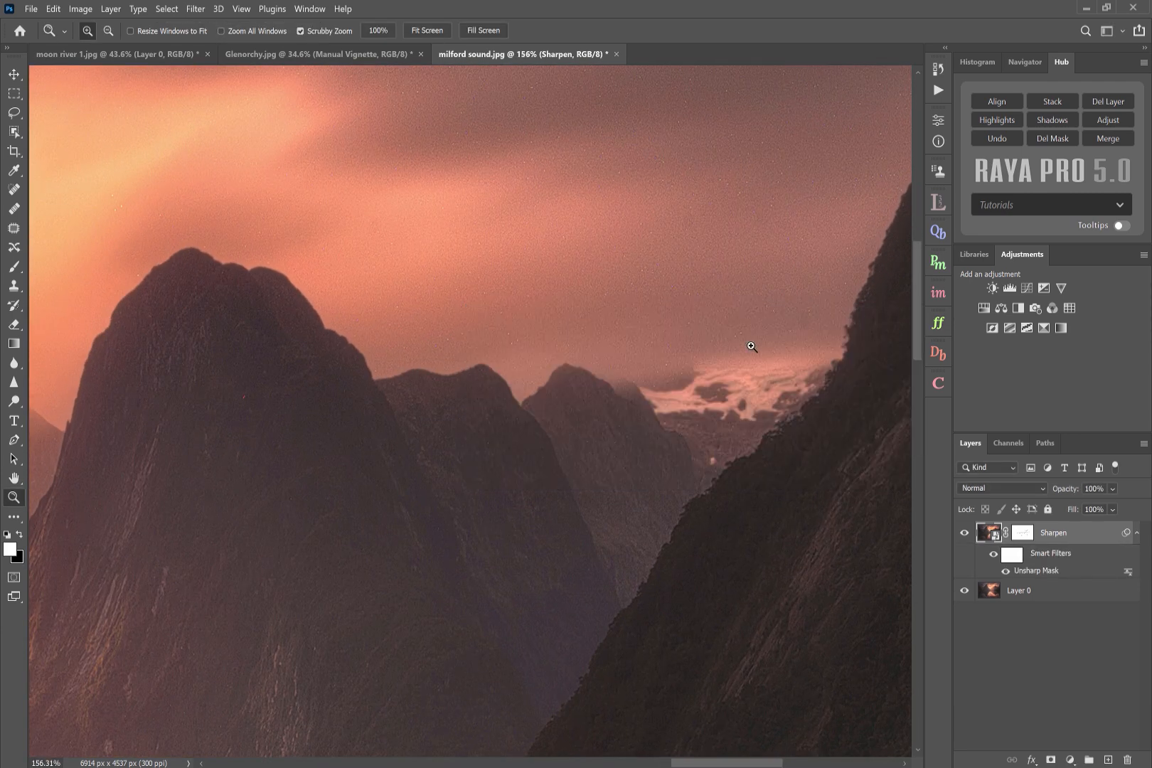
pyautogui.hscroll(-1, 748, 342)
pyautogui.hscroll(3, 749, 344)
pyautogui.moveTo(810, 215); pyautogui.dragTo(816, 222)
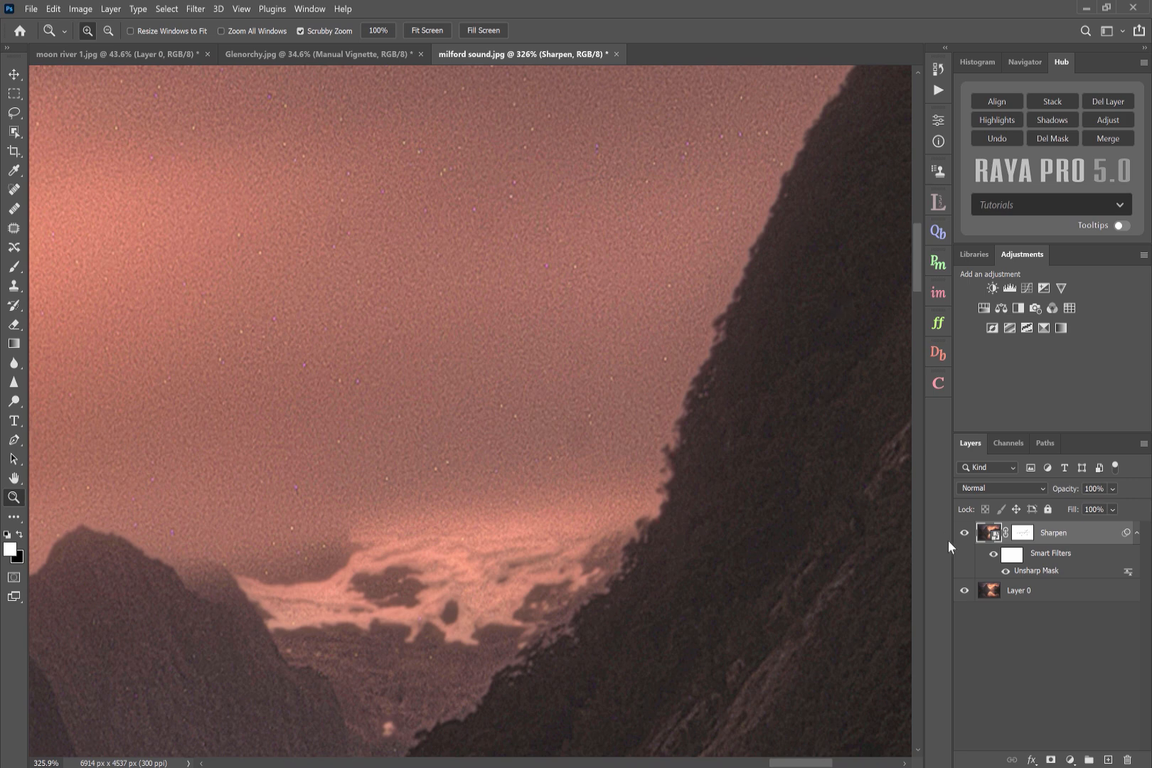
pyautogui.click(964, 534)
pyautogui.click(964, 533)
pyautogui.click(1022, 535)
pyautogui.rightClick(1022, 535)
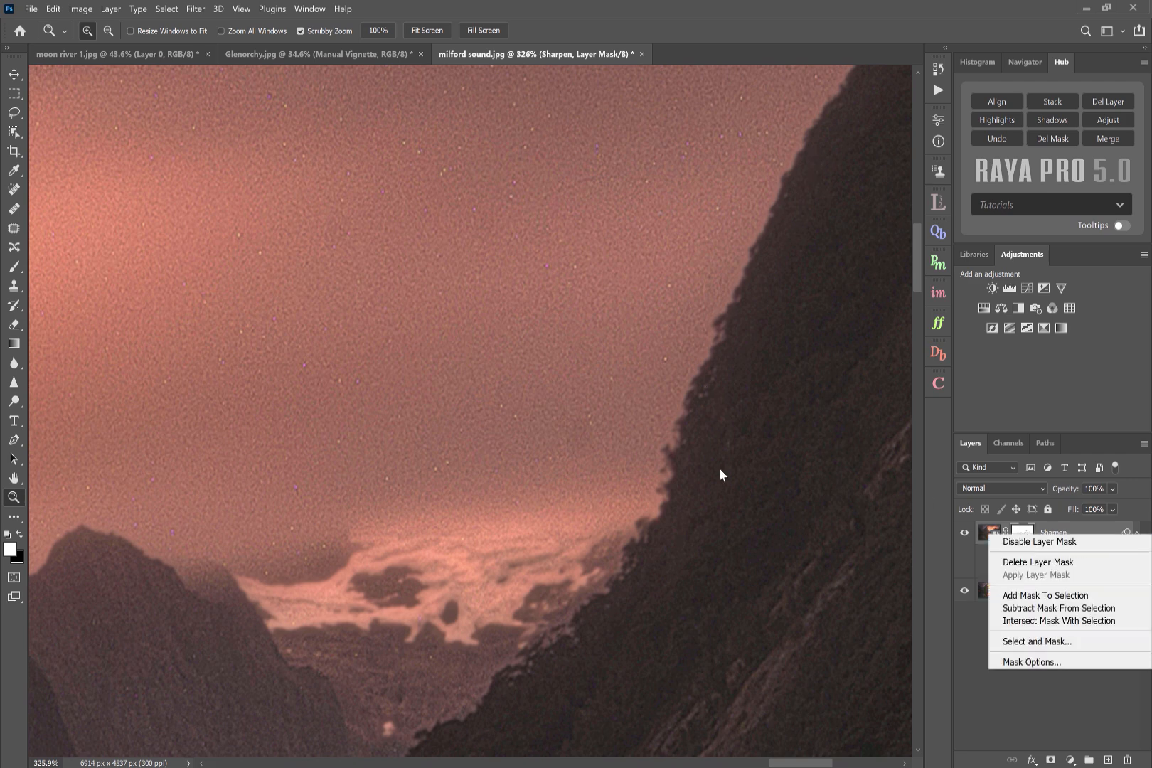
pyautogui.click(1072, 544)
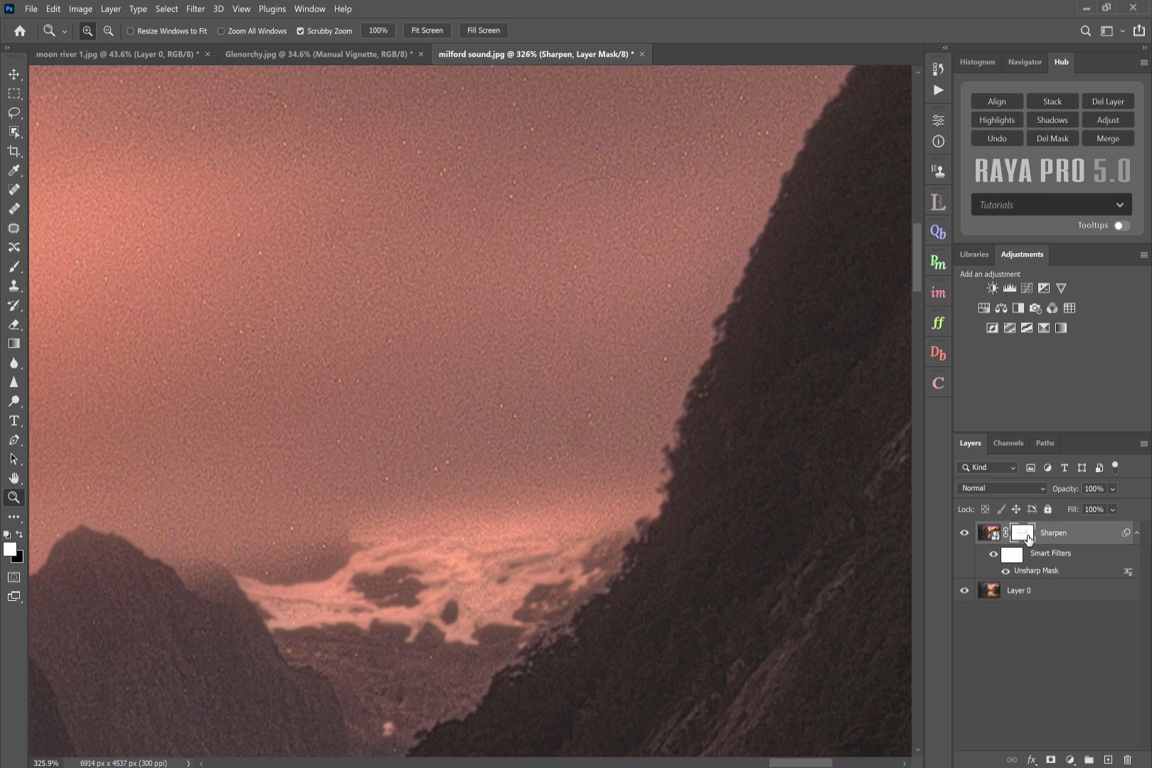
pyautogui.moveTo(748, 514); pyautogui.dragTo(716, 503)
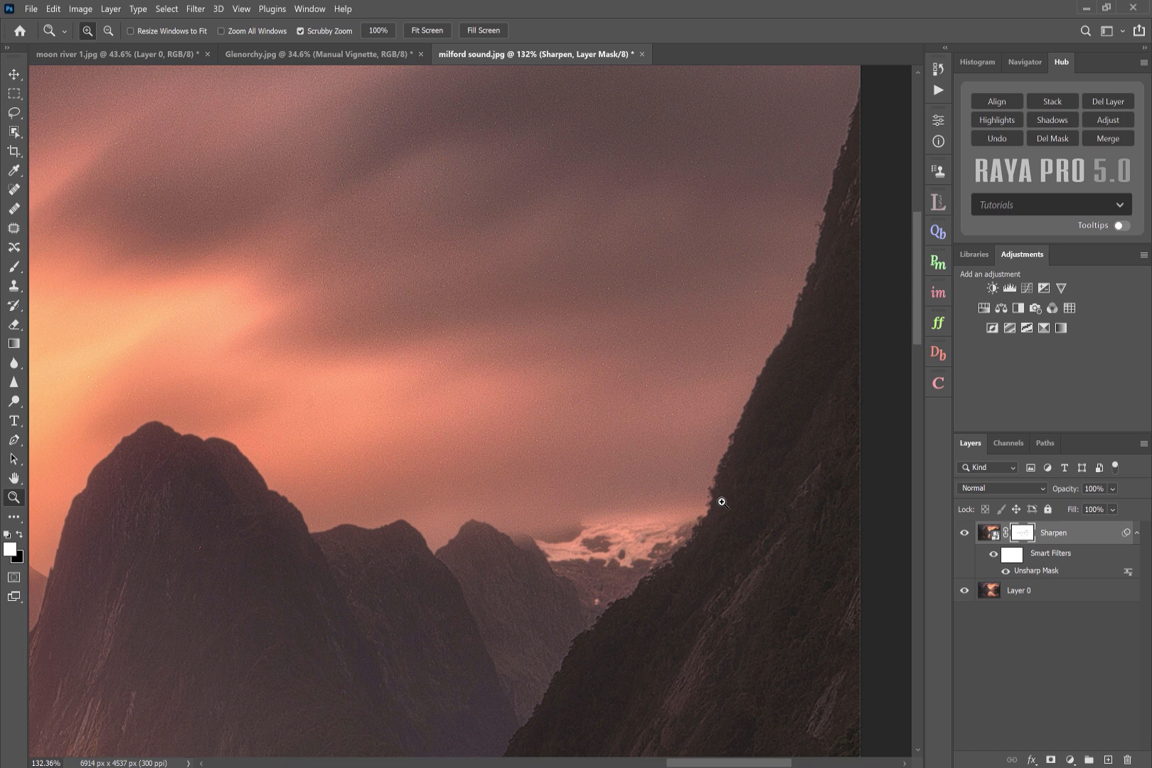
pyautogui.rightClick(1019, 535)
pyautogui.click(1020, 543)
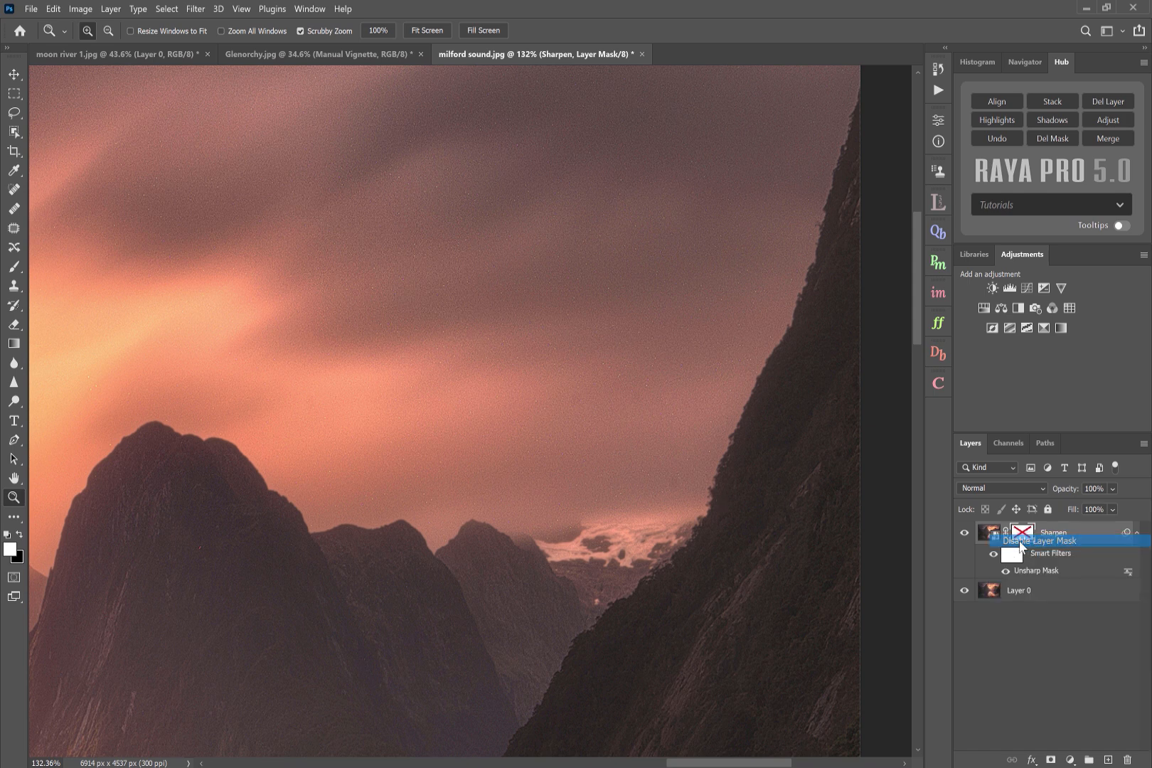
pyautogui.keyDown('shift'); pyautogui.click(1024, 533); pyautogui.keyUp('shift')
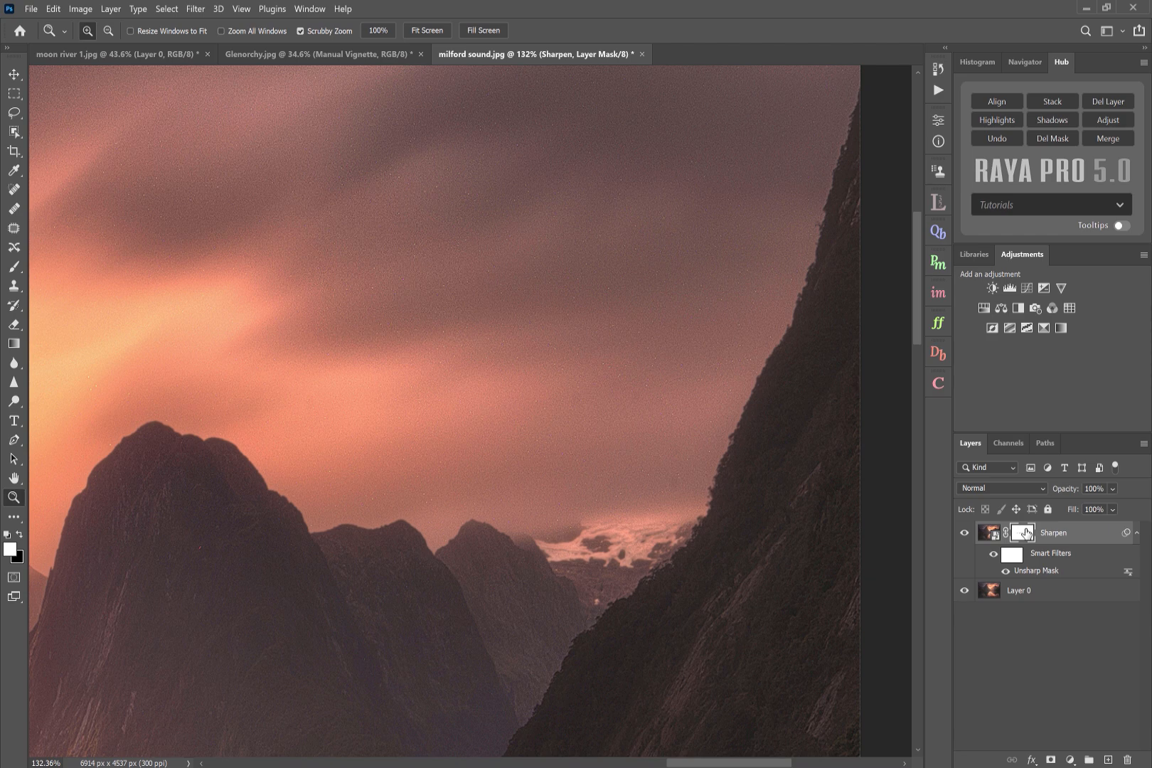
# - Fit the image on screen and toggle the Sharpen layer's visibility repeatedly to compare the whole image
pyautogui.hotkey('ctrl', '0')
pyautogui.moveTo(461, 441); pyautogui.dragTo(482, 446)
pyautogui.click(964, 532)
pyautogui.click(965, 534)
pyautogui.click(965, 534)
pyautogui.click(965, 534)
pyautogui.click(965, 534)
pyautogui.click(965, 534)
pyautogui.hotkey('ctrl', '0')
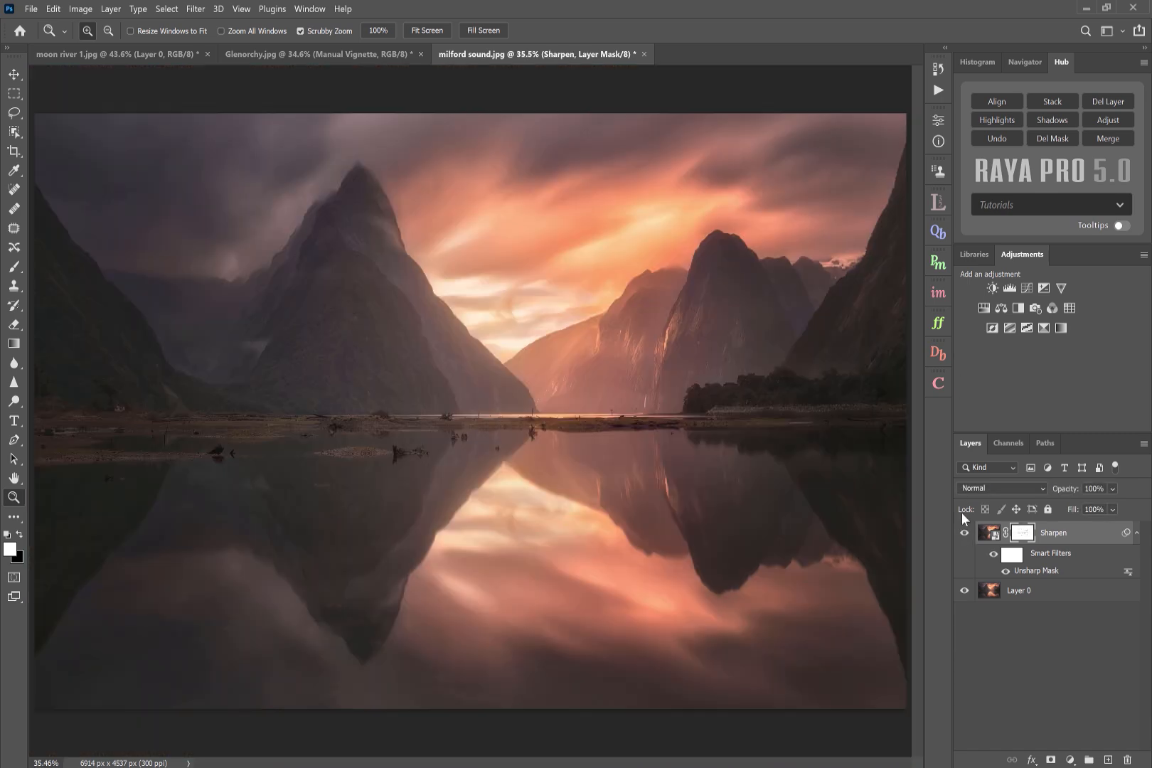
# - Open the Filters and Finish panel and check the image's bit depth in the Mode menu
pyautogui.click(939, 323)
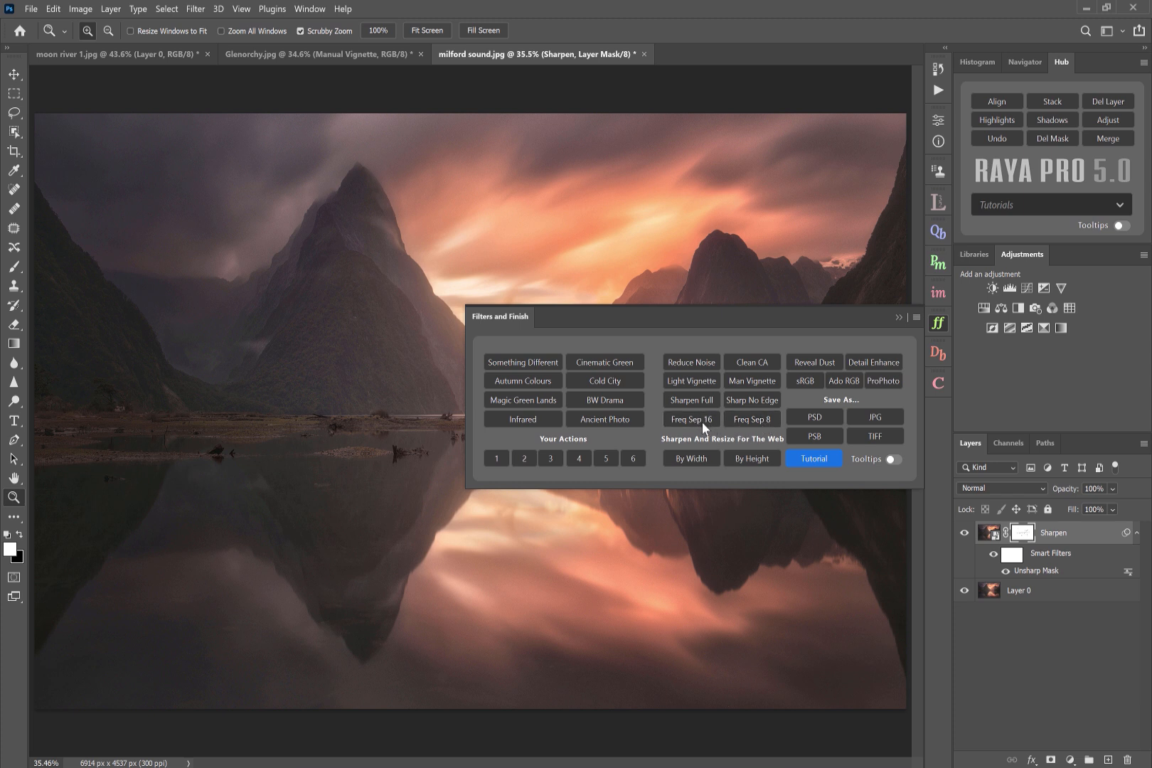
pyautogui.click(79, 9)
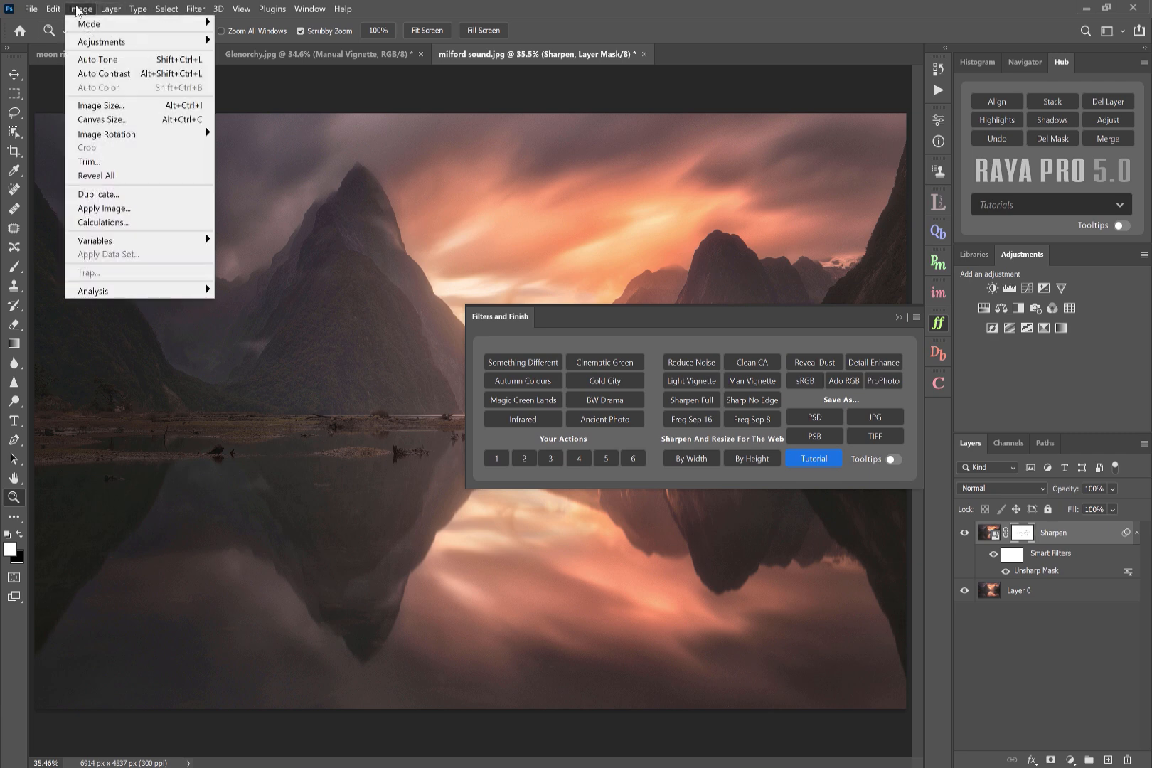
pyautogui.moveTo(89, 24)
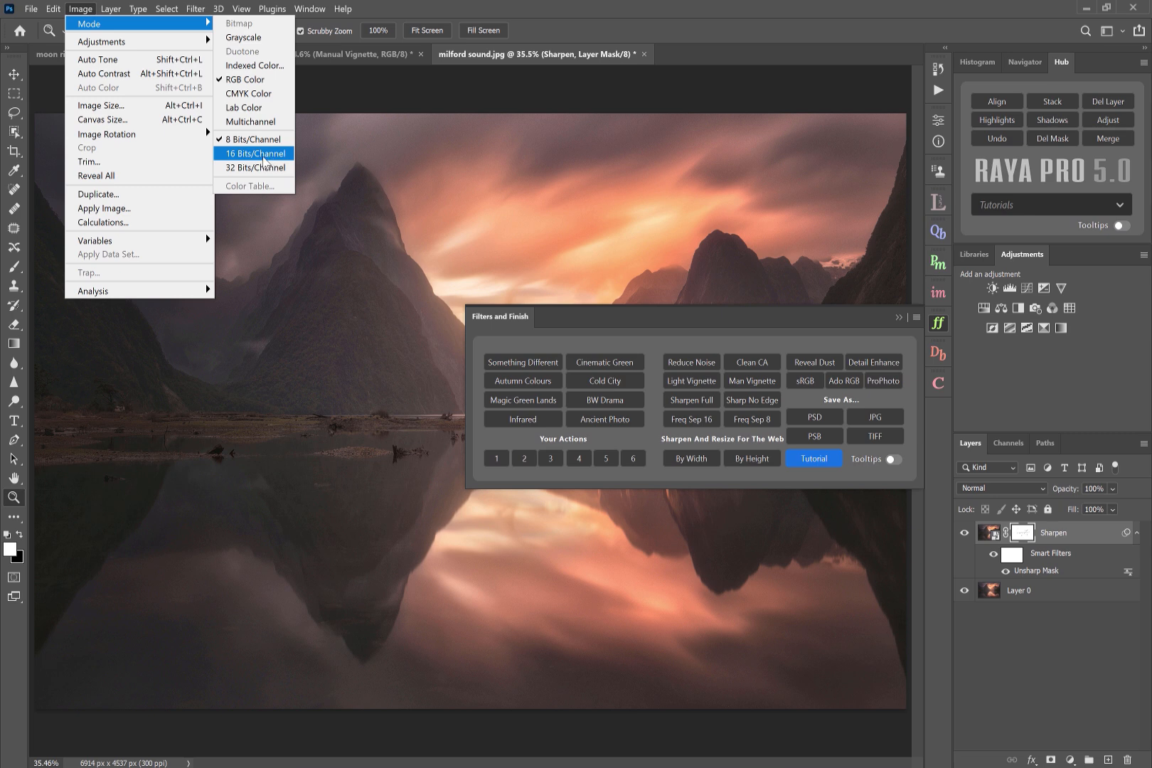
pyautogui.click(649, 339)
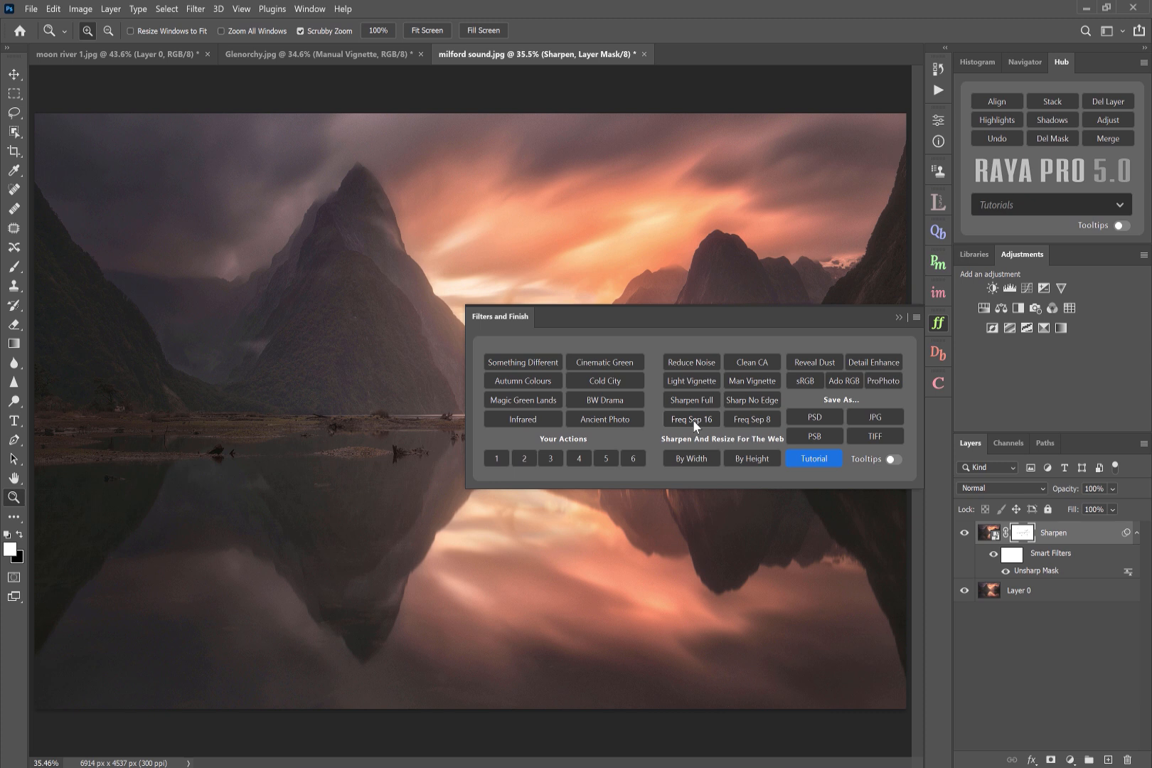
# - Hide the Sharpen layer and run Sharpen And Resize For The Web by width at 2048 pixels, converting to sRGB
pyautogui.click(965, 533)
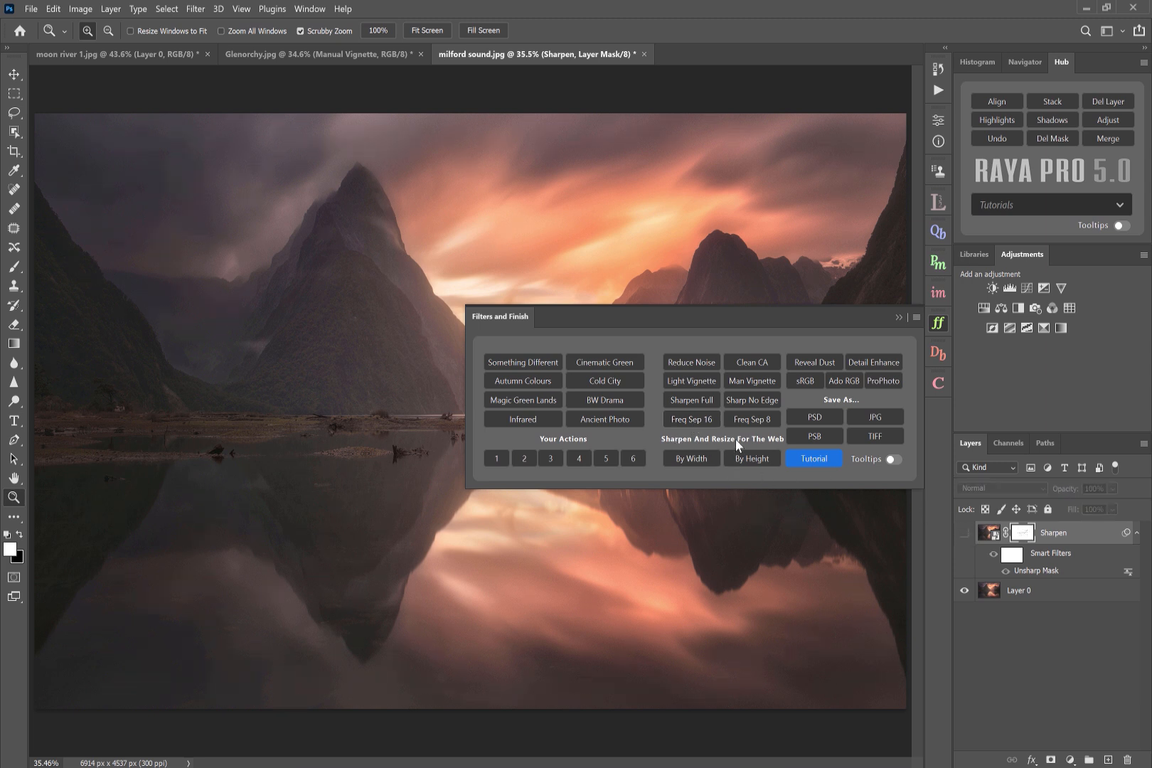
pyautogui.click(685, 459)
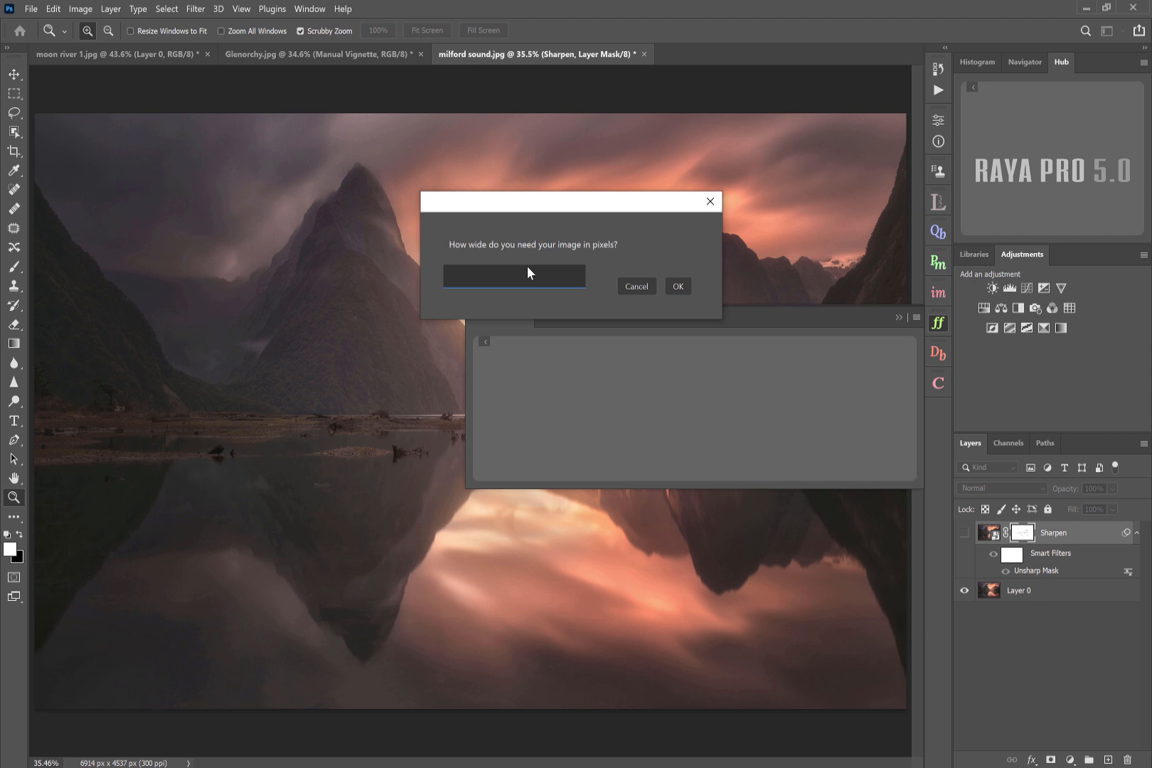
pyautogui.write('2048')
pyautogui.click(678, 286)
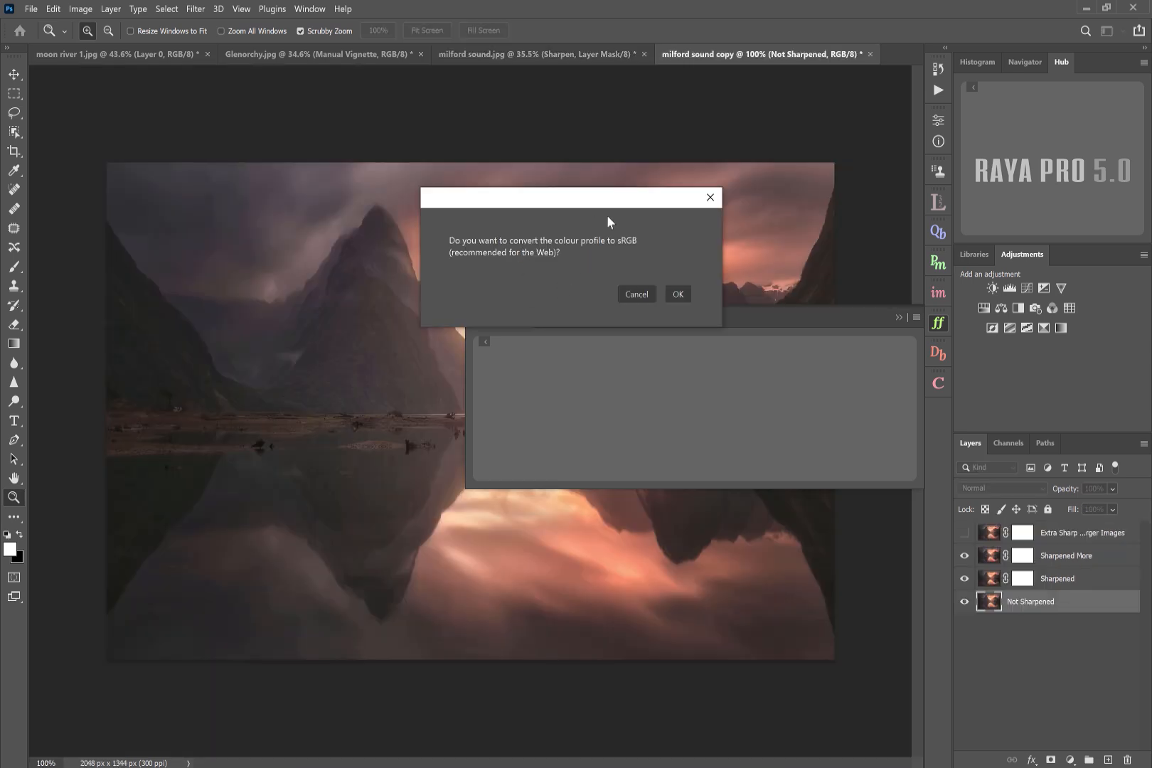
pyautogui.click(678, 295)
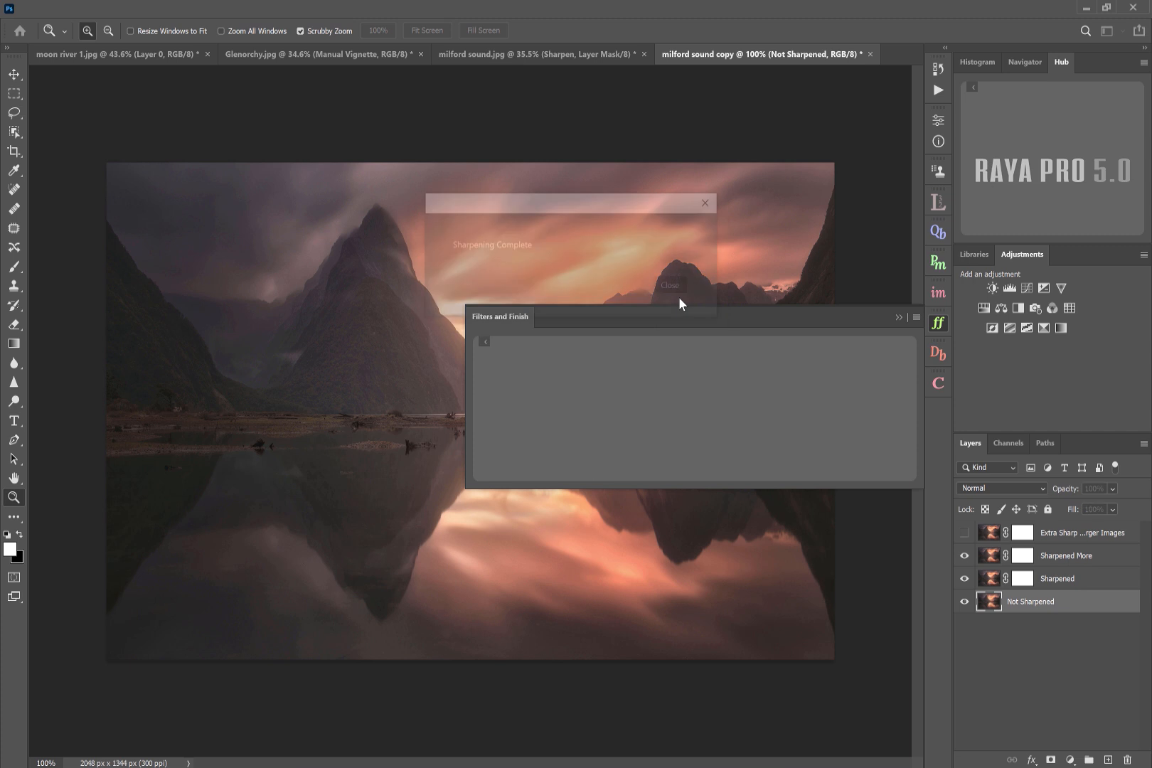
pyautogui.click(668, 284)
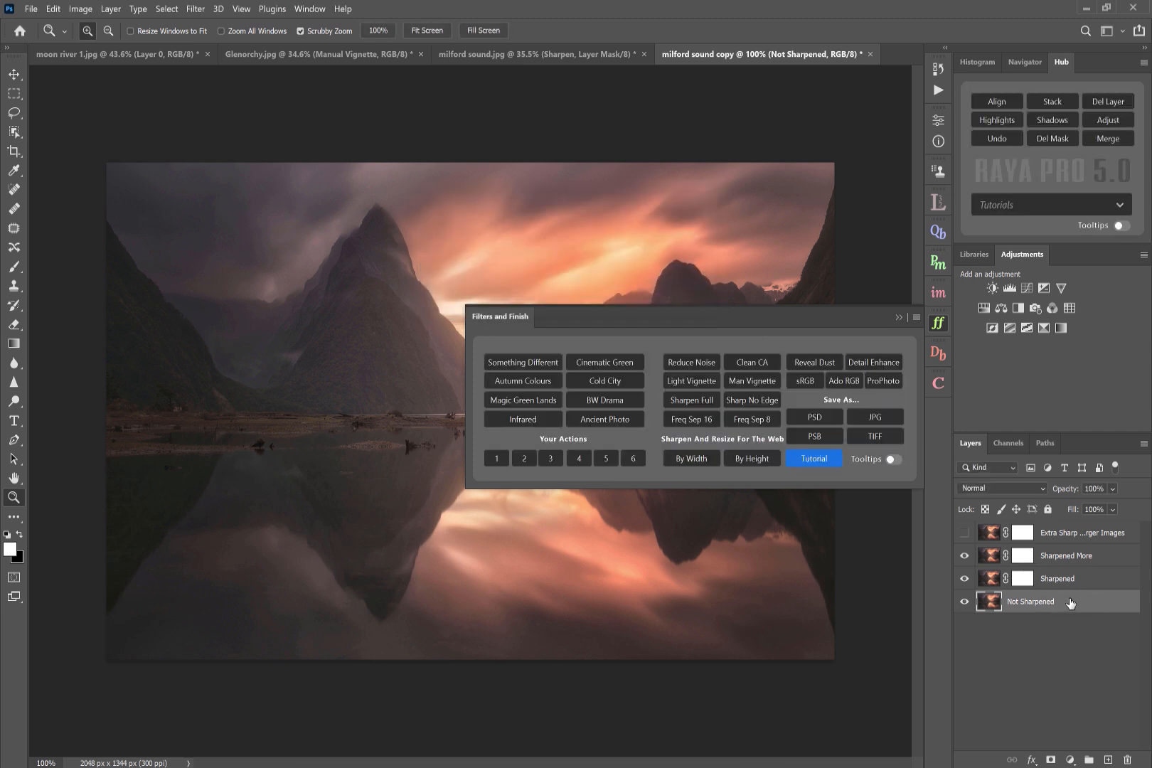
# - Toggle the Sharpened, Sharpened More and Extra Sharp layers to compare the web sharpening levels
pyautogui.click(965, 581)
pyautogui.click(965, 556)
pyautogui.click(1066, 578)
pyautogui.click(965, 580)
pyautogui.click(964, 555)
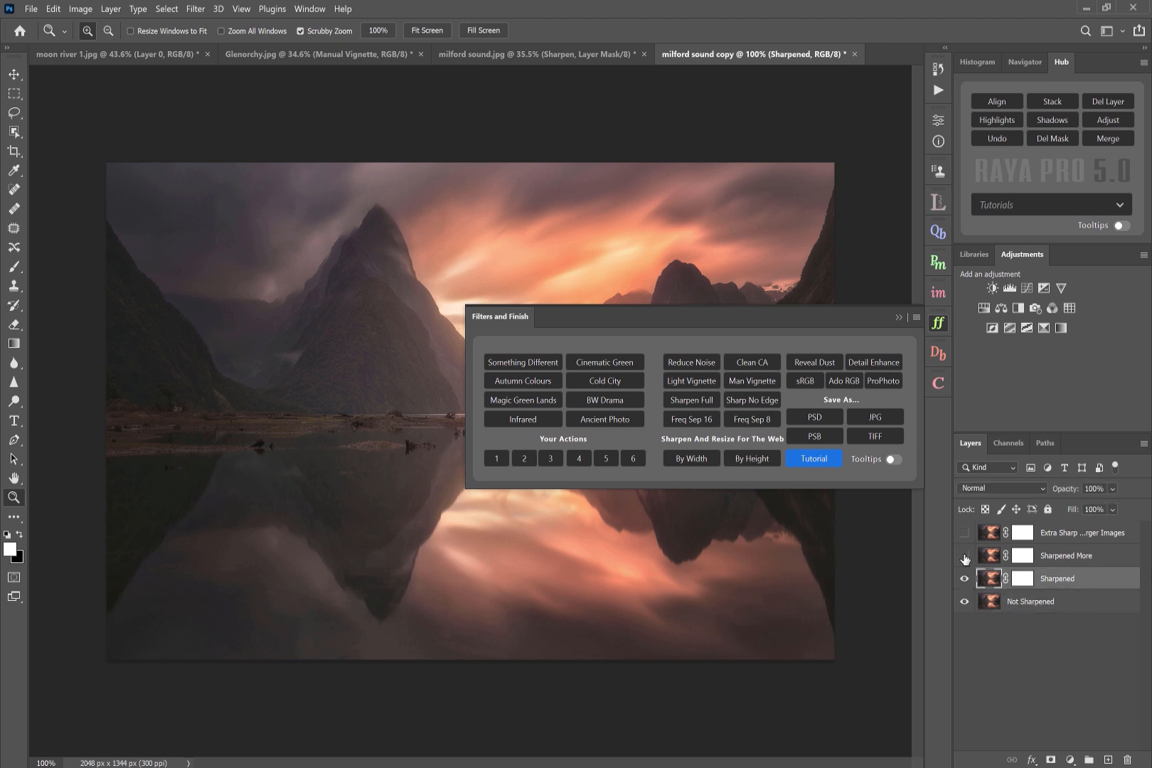
pyautogui.click(965, 533)
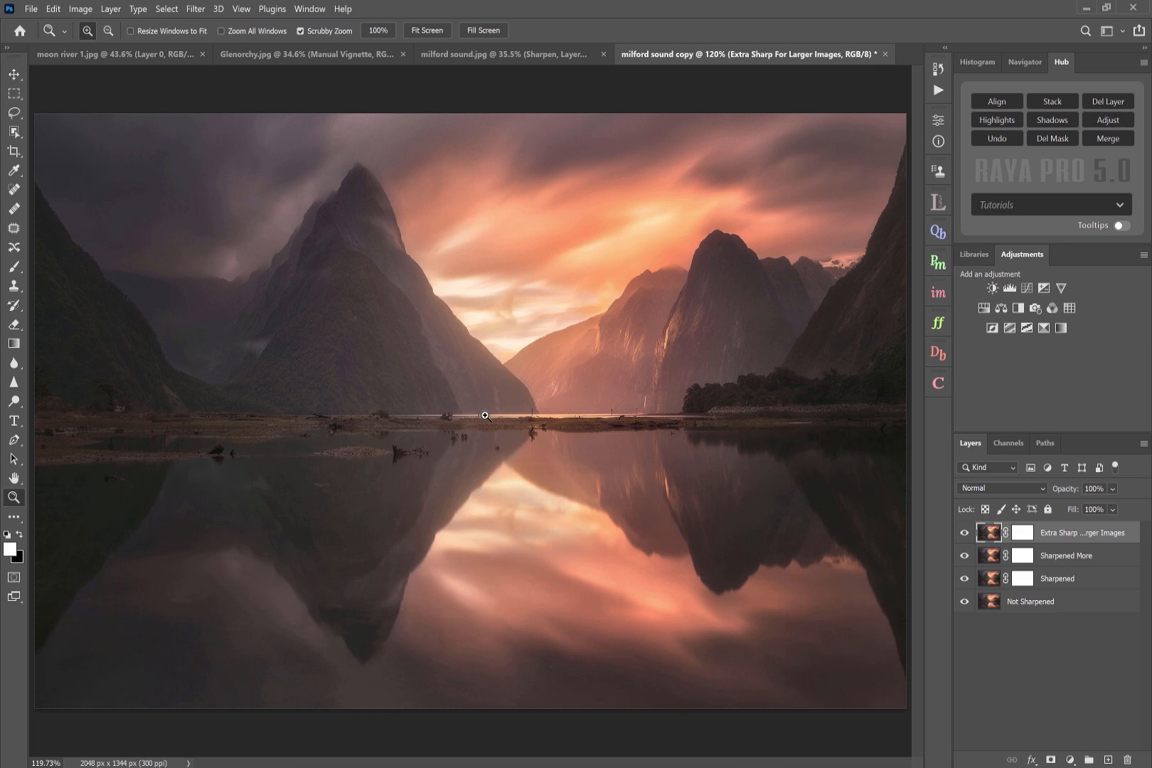
# - Switch to the Glenorchy image and merge the visible layers into a new layer on top
pyautogui.click(306, 54)
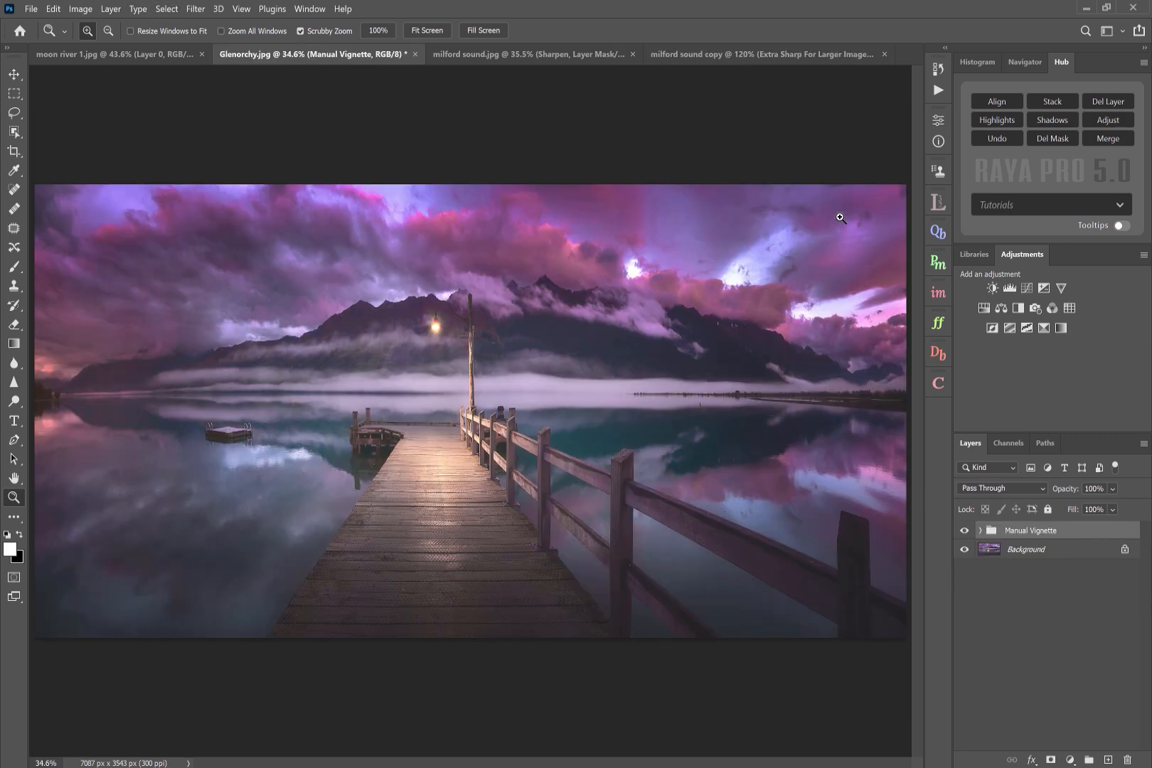
pyautogui.click(938, 323)
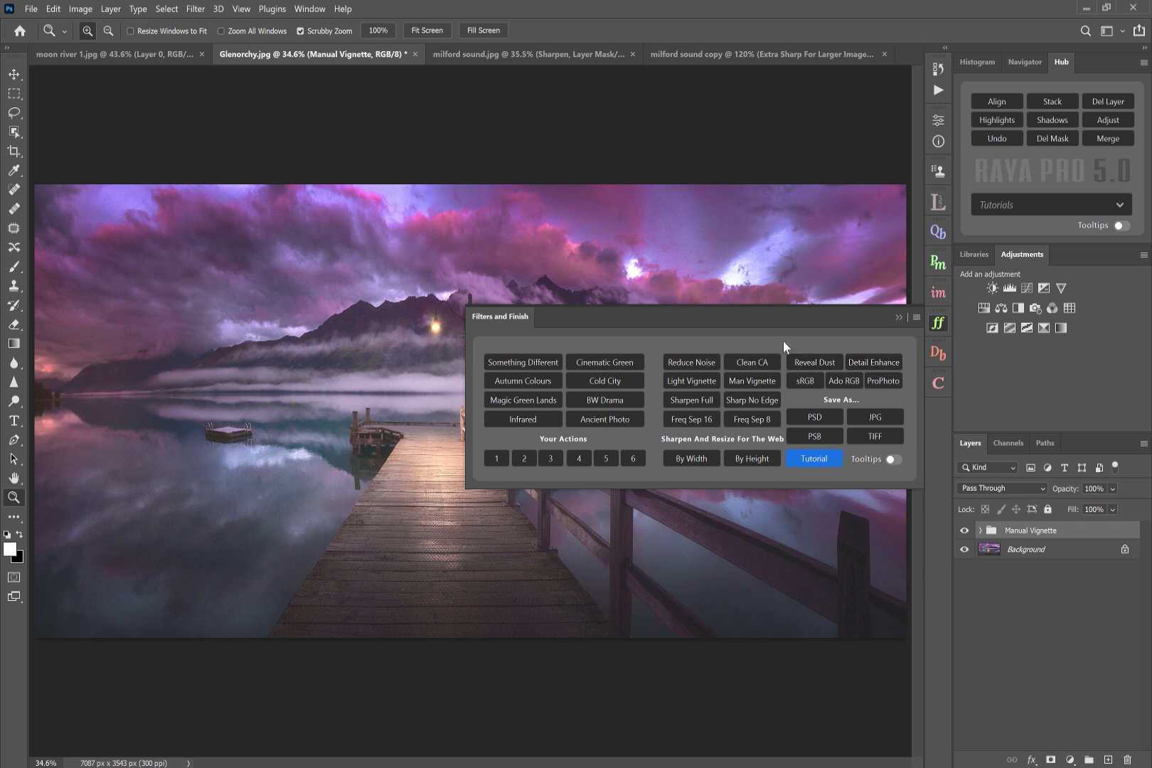
pyautogui.click(1118, 139)
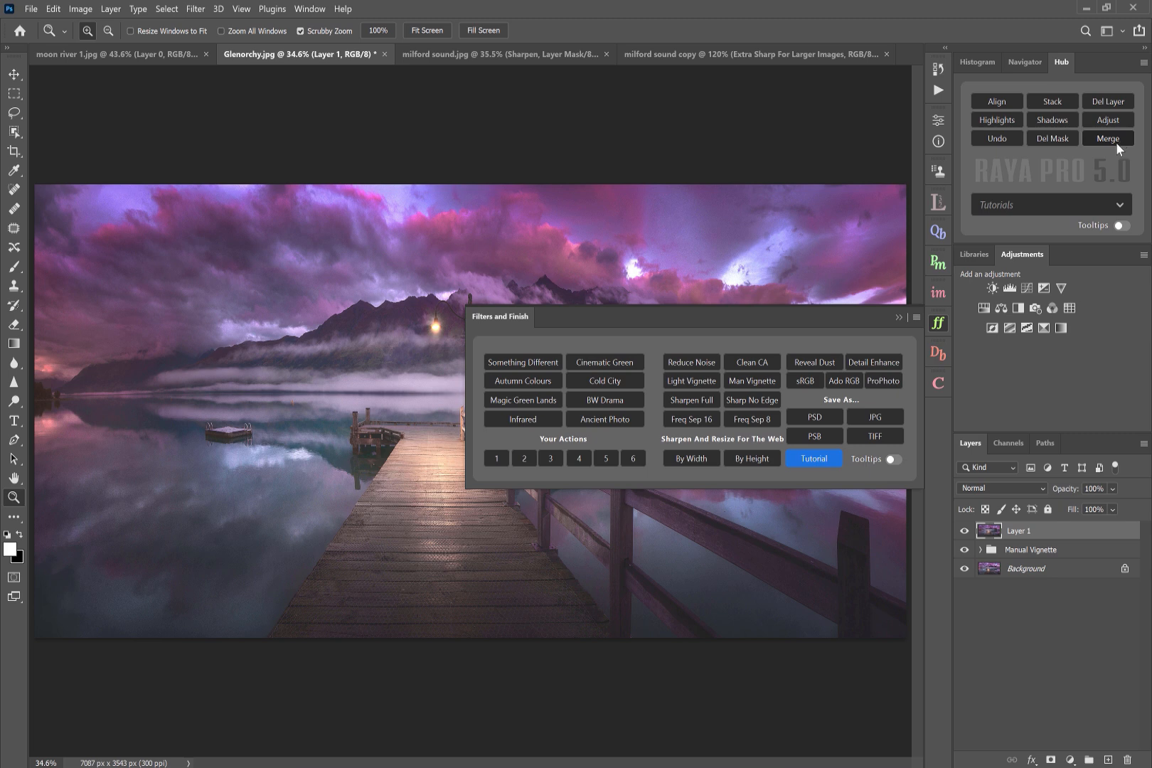
# - Apply Reveal Dust and zoom into the sky, toggling the dust layer to locate sensor spots
pyautogui.click(805, 363)
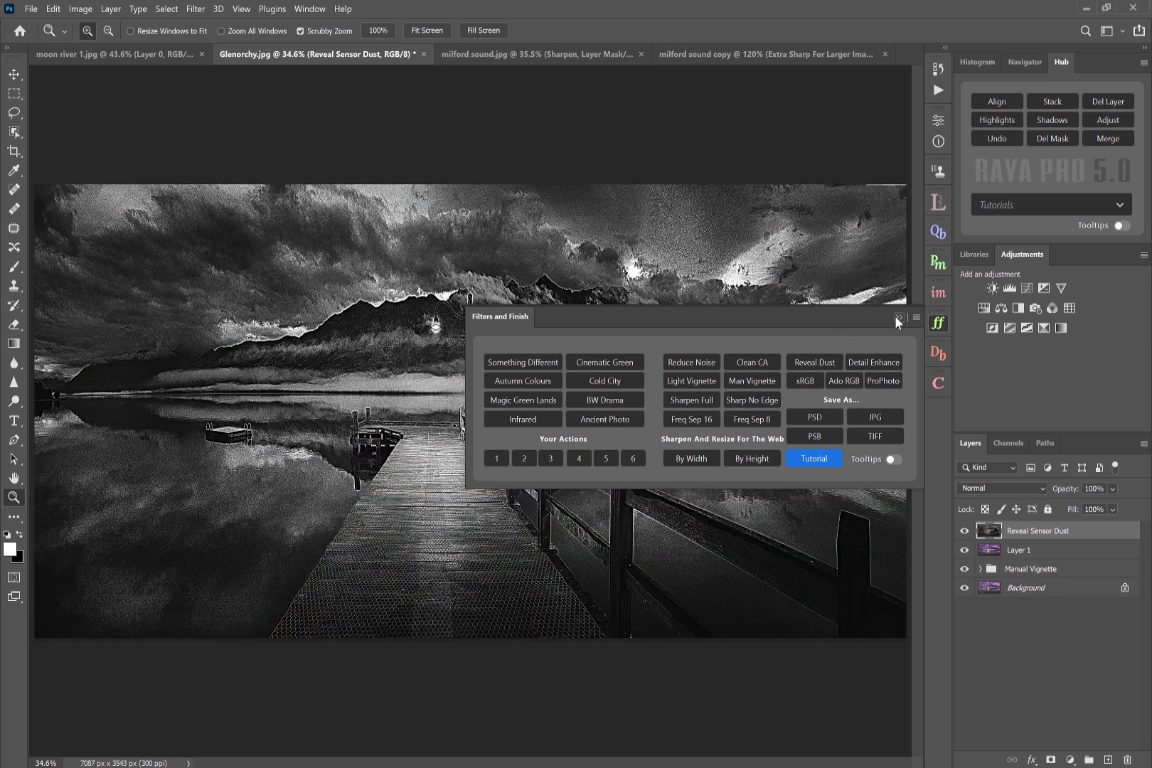
pyautogui.click(897, 316)
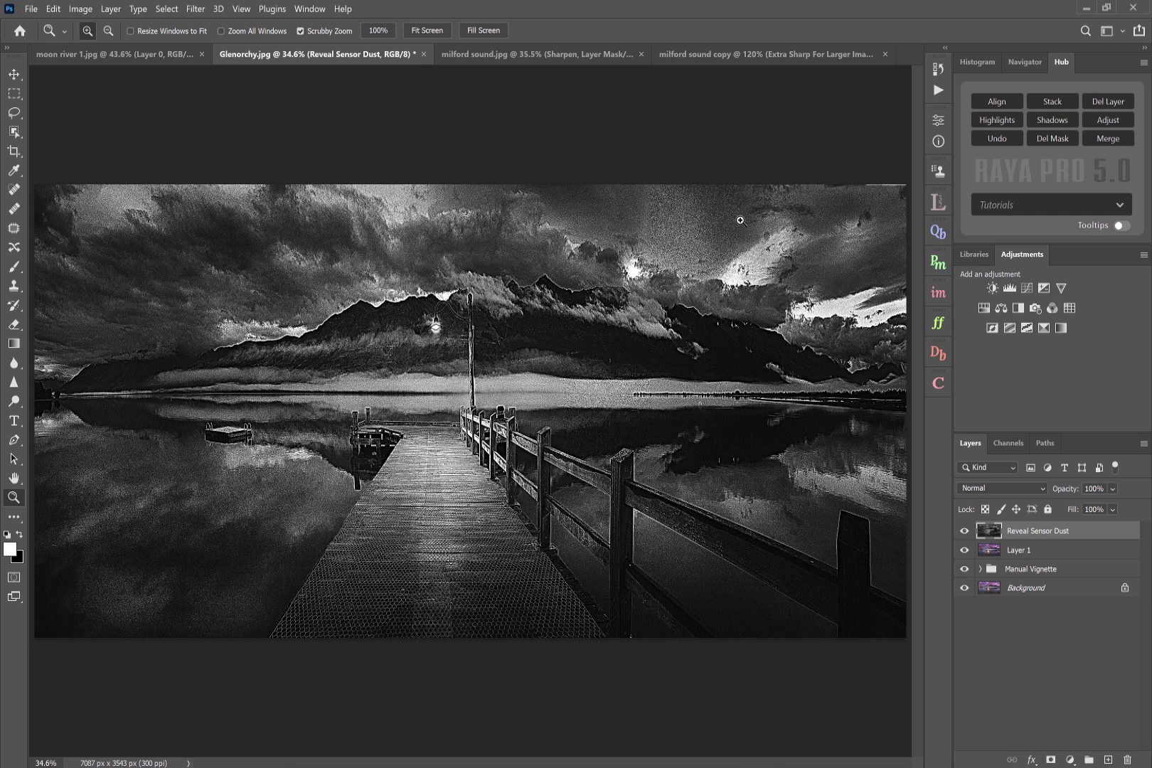
pyautogui.moveTo(775, 234); pyautogui.dragTo(811, 235)
pyautogui.click(964, 532)
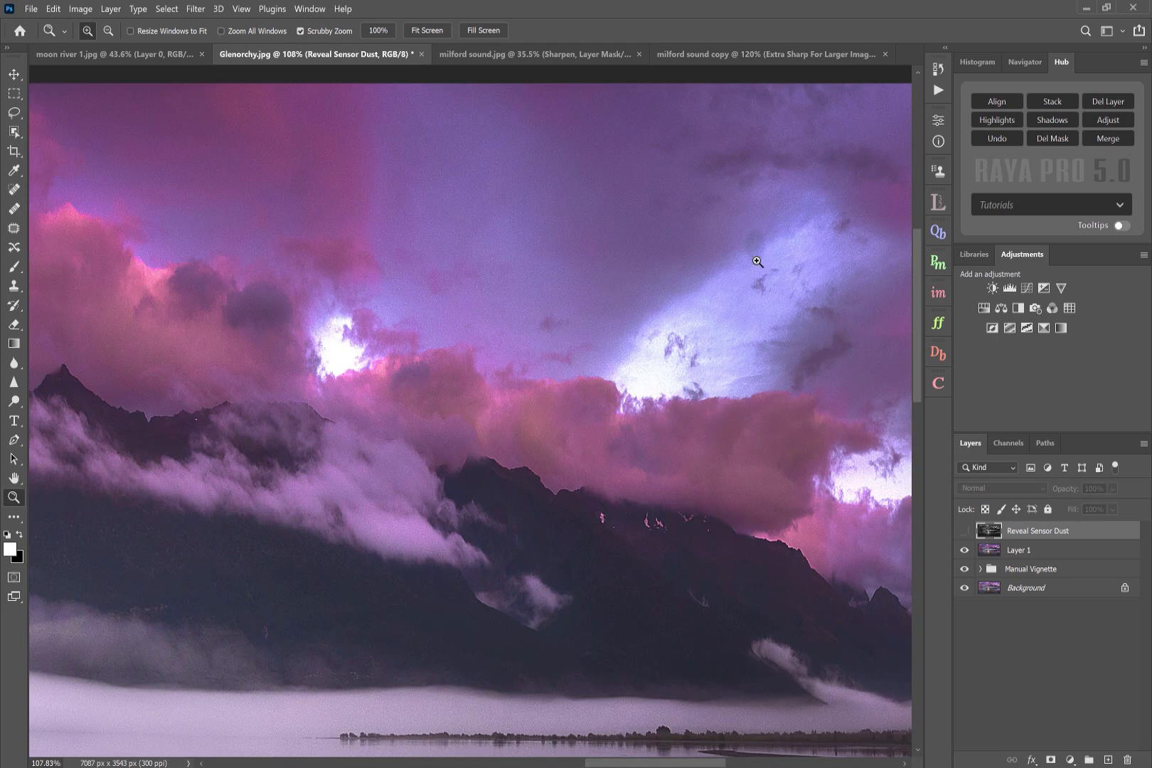
pyautogui.click(964, 531)
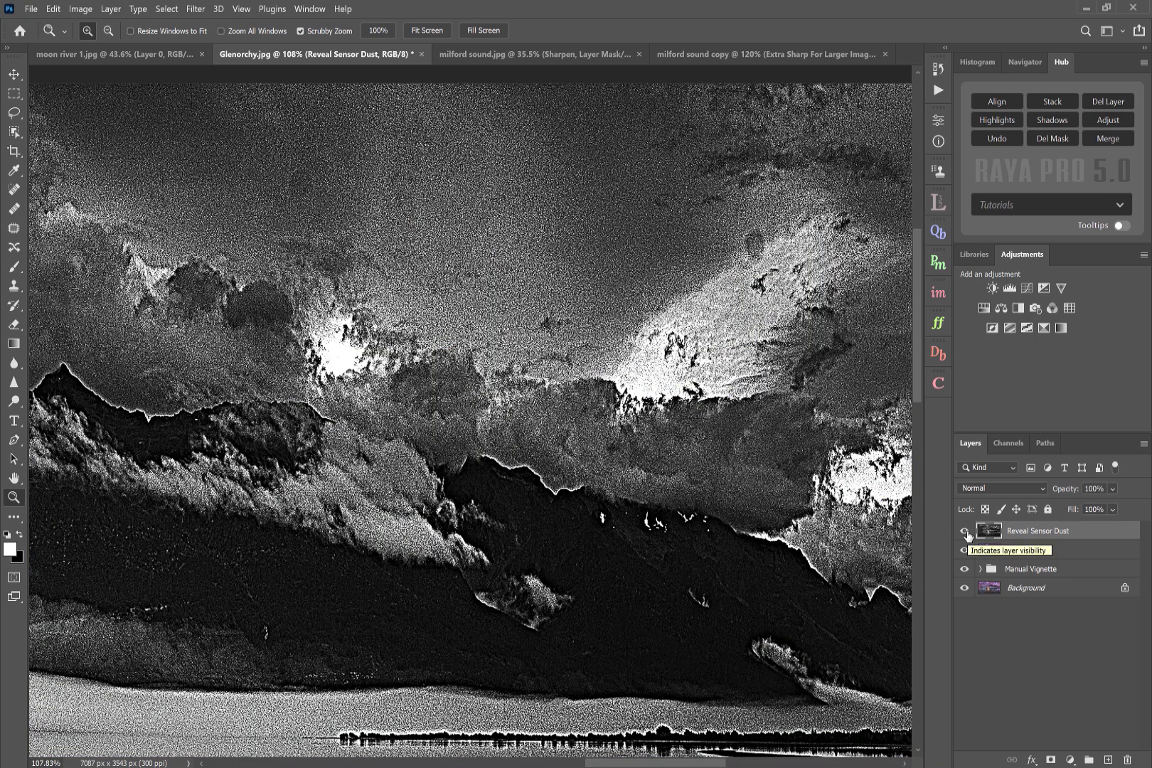
pyautogui.click(964, 531)
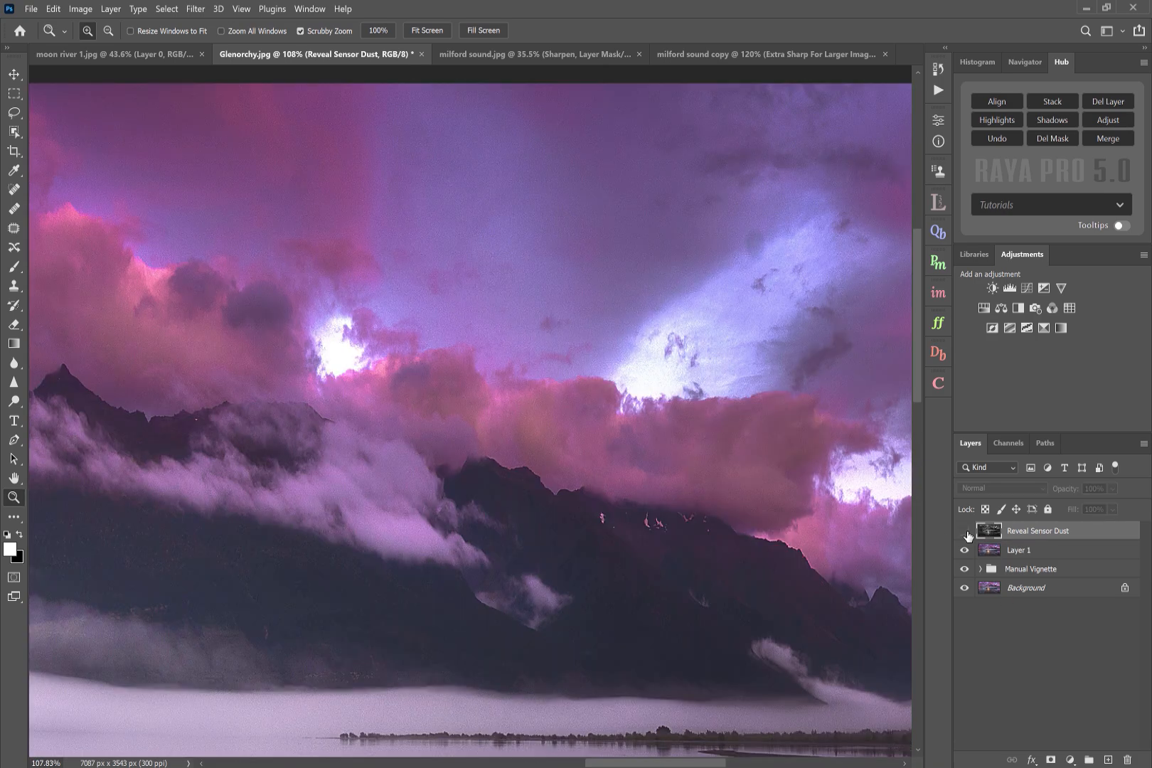
# - Select the merged layer and patch out a dust spot in the sky with the Patch tool
pyautogui.click(1044, 553)
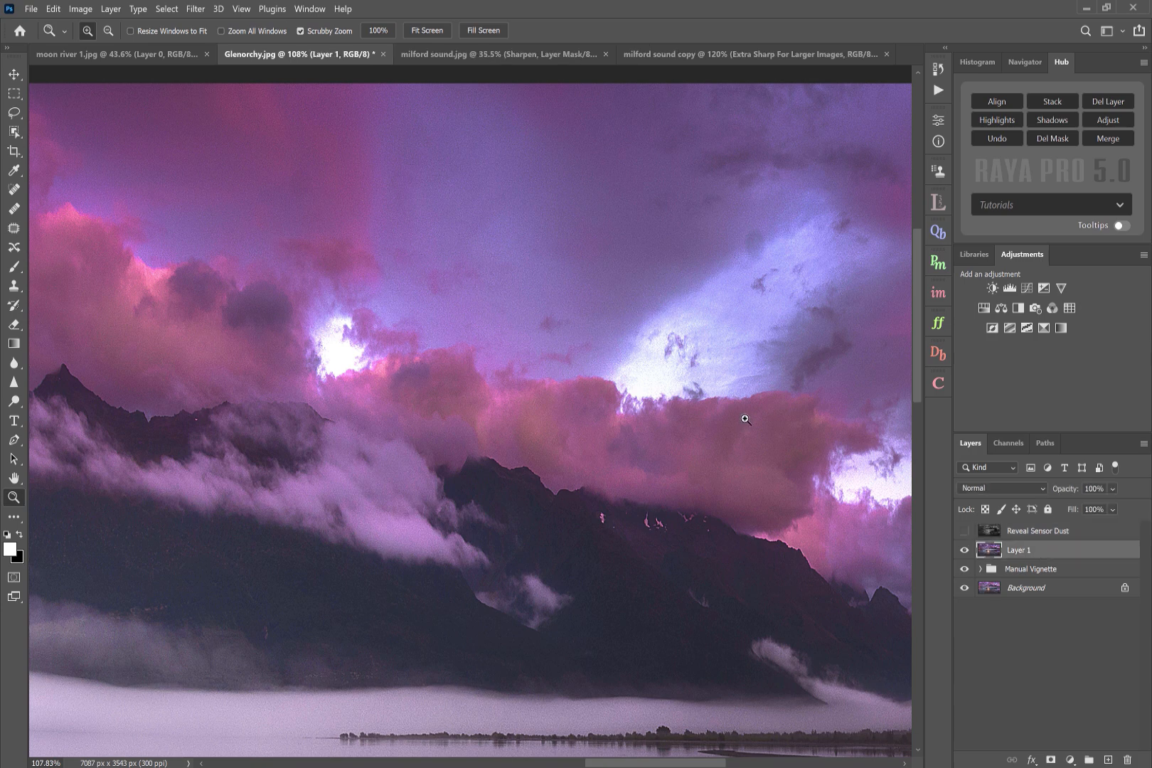
pyautogui.click(13, 232)
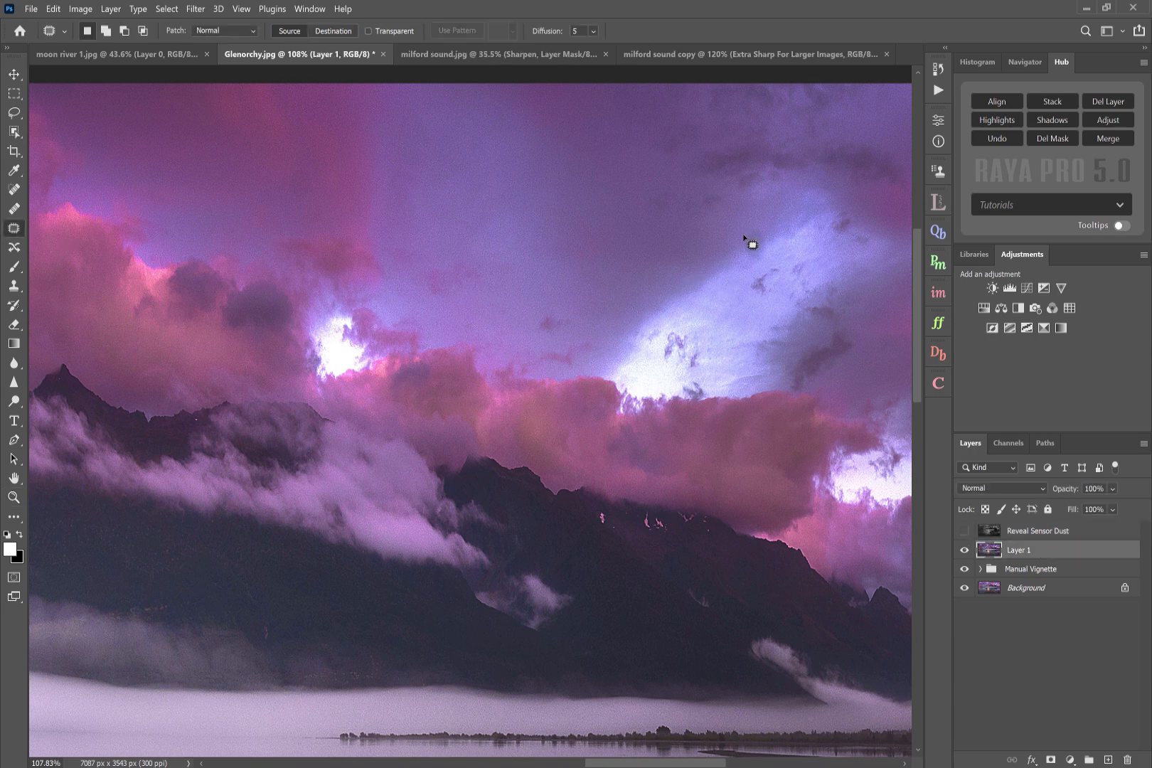
pyautogui.moveTo(744, 244)
pyautogui.mouseDown()
pyautogui.moveTo(773, 252)
pyautogui.moveTo(755, 224)
pyautogui.moveTo(724, 268)
pyautogui.mouseUp()
pyautogui.hotkey('ctrl', 'd')
# - Delete the Reveal Sensor Dust layer and reopen the Filters and Finish panel at full view
pyautogui.click(1063, 533)
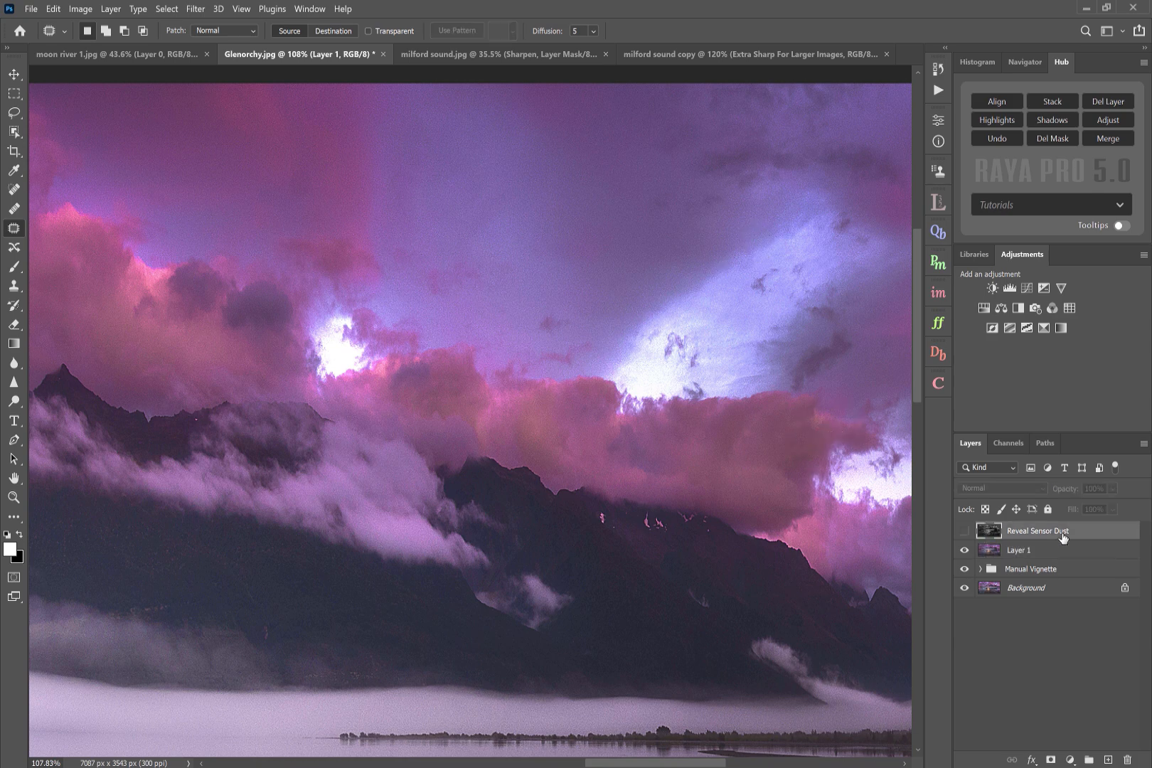
pyautogui.click(1108, 102)
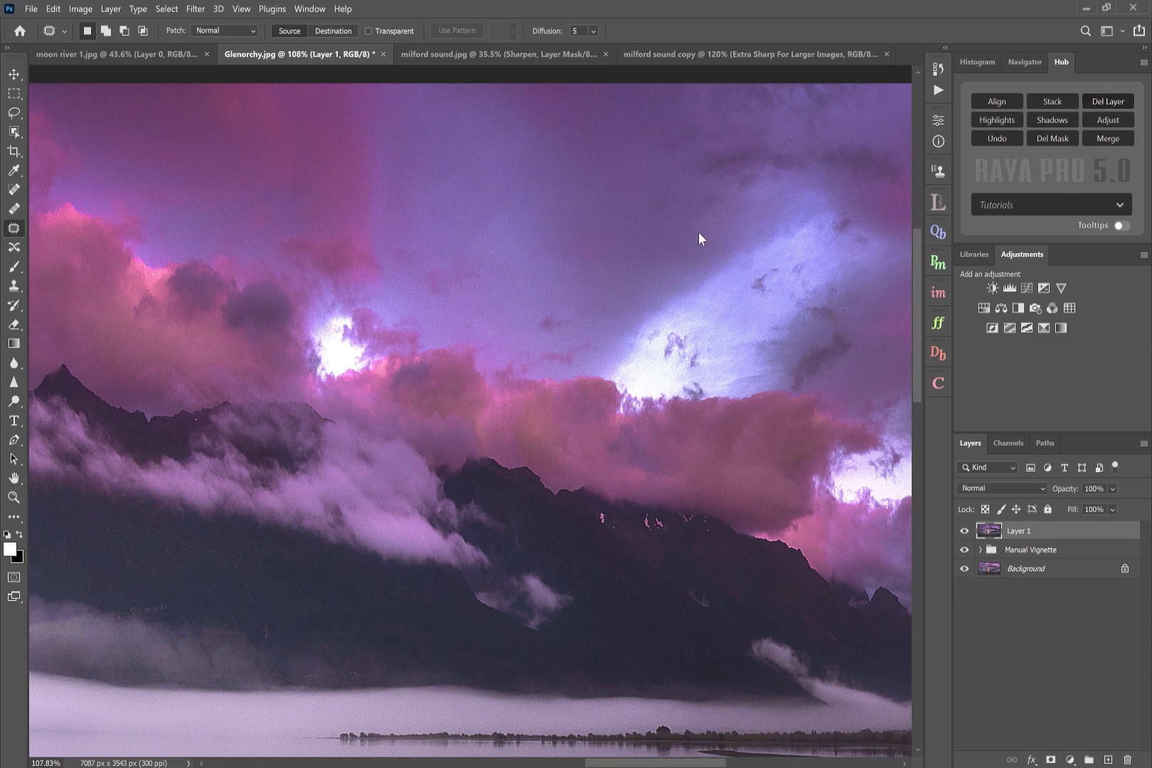
pyautogui.hotkey('ctrl', '0')
pyautogui.click(936, 324)
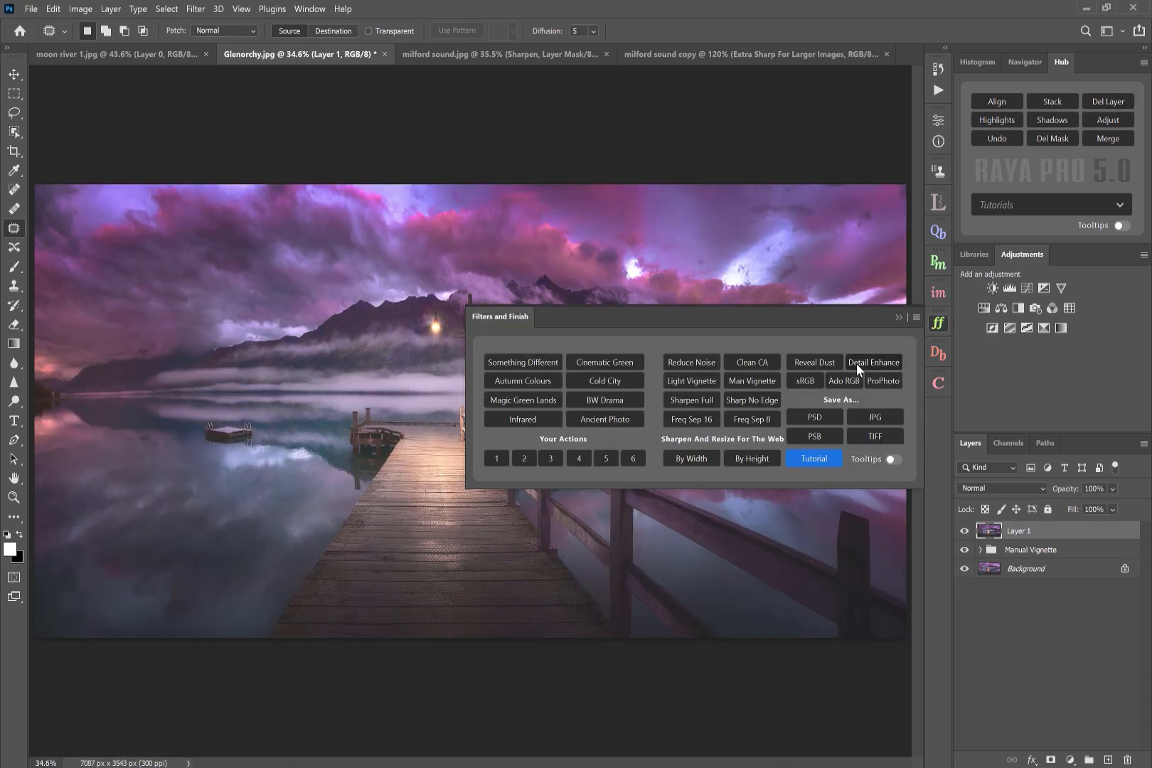
# - Apply Detail Enhance to the Batu Caves image, accepting the Surface Blur radius 34 and threshold 36, then collapse the panel
pyautogui.click(937, 351)
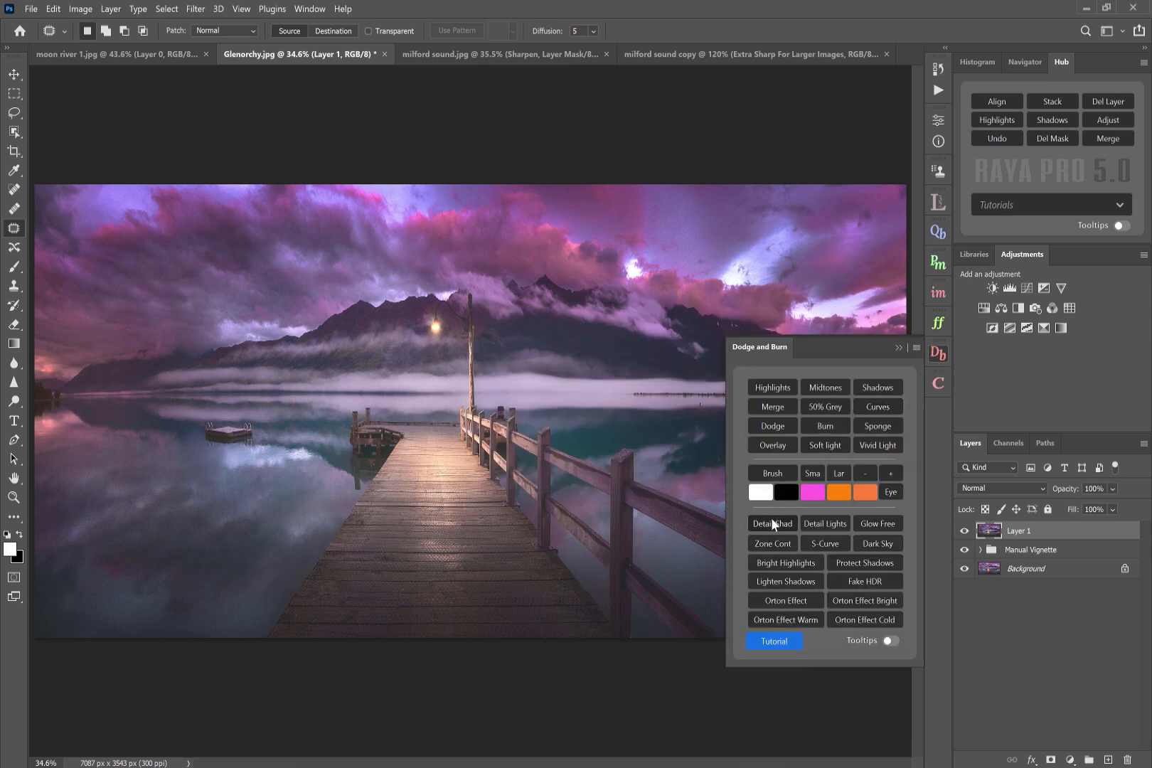
pyautogui.click(938, 323)
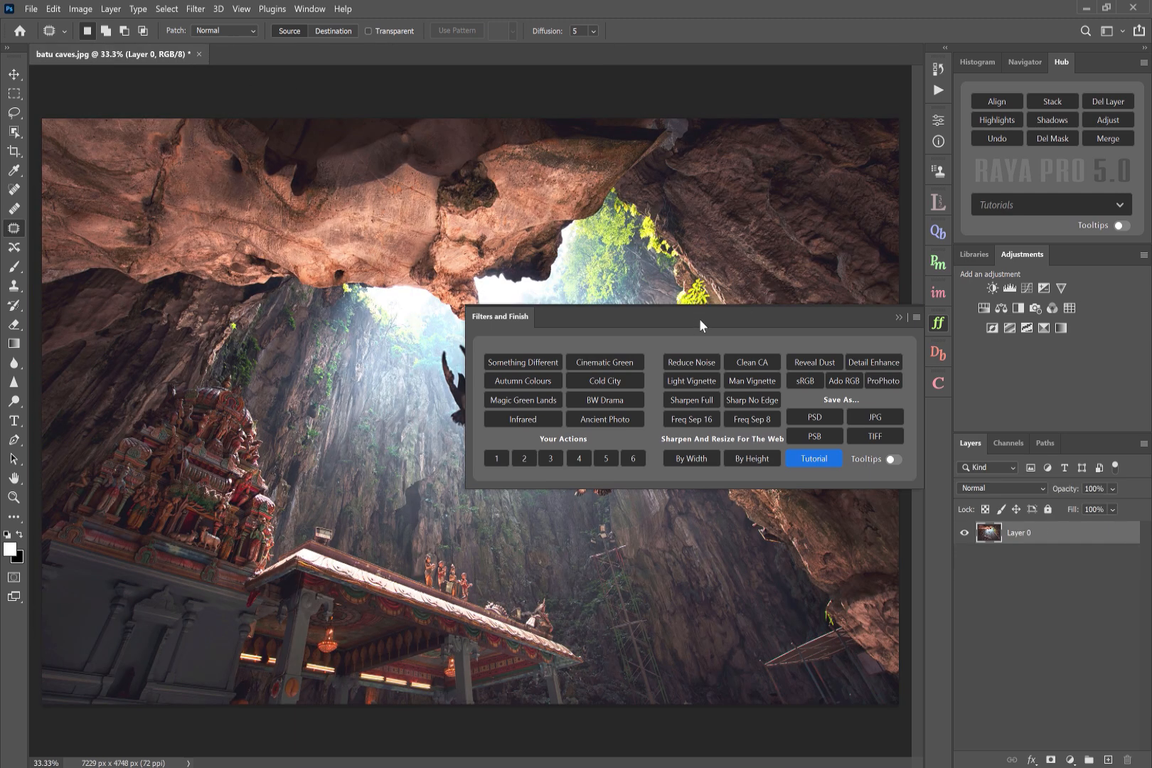
pyautogui.click(875, 362)
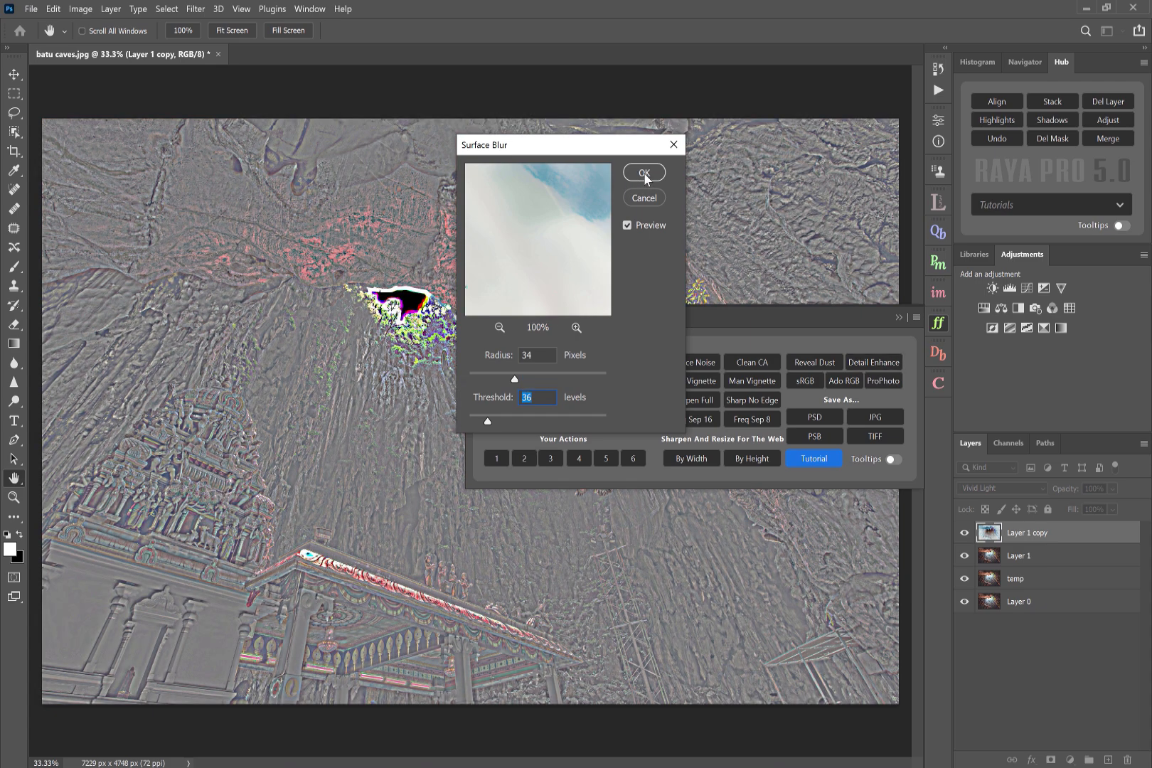
pyautogui.click(645, 174)
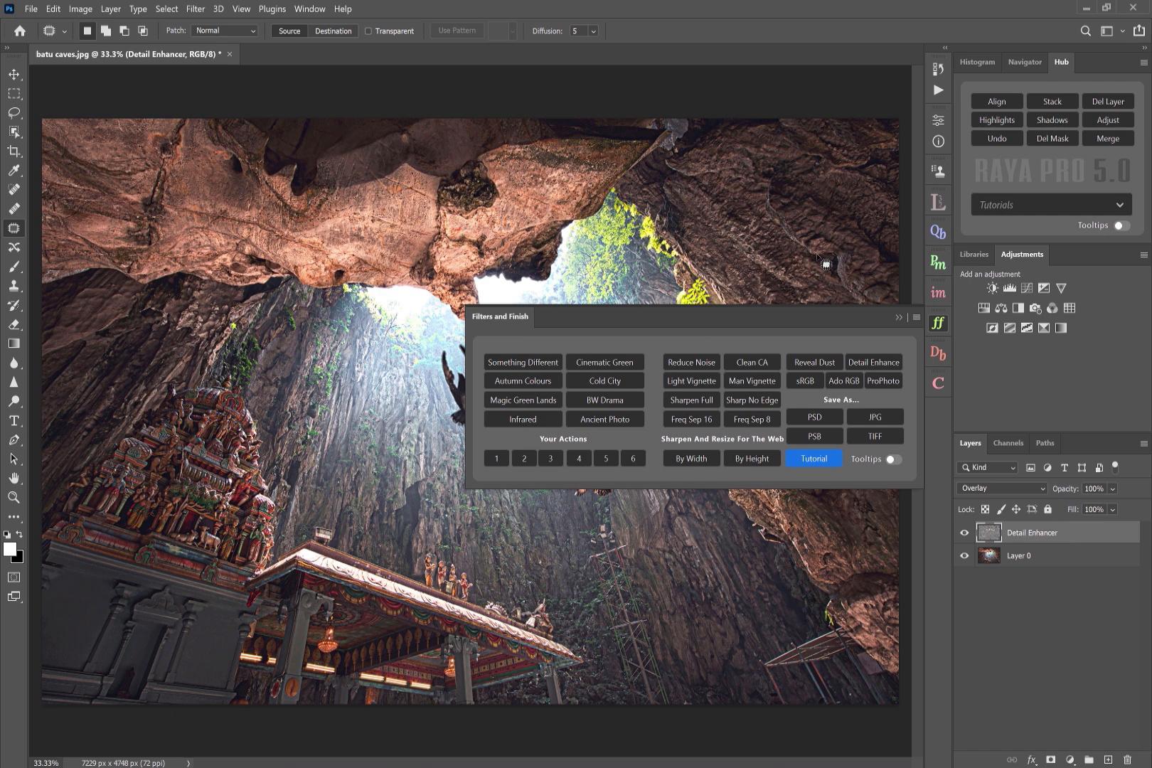
pyautogui.click(898, 317)
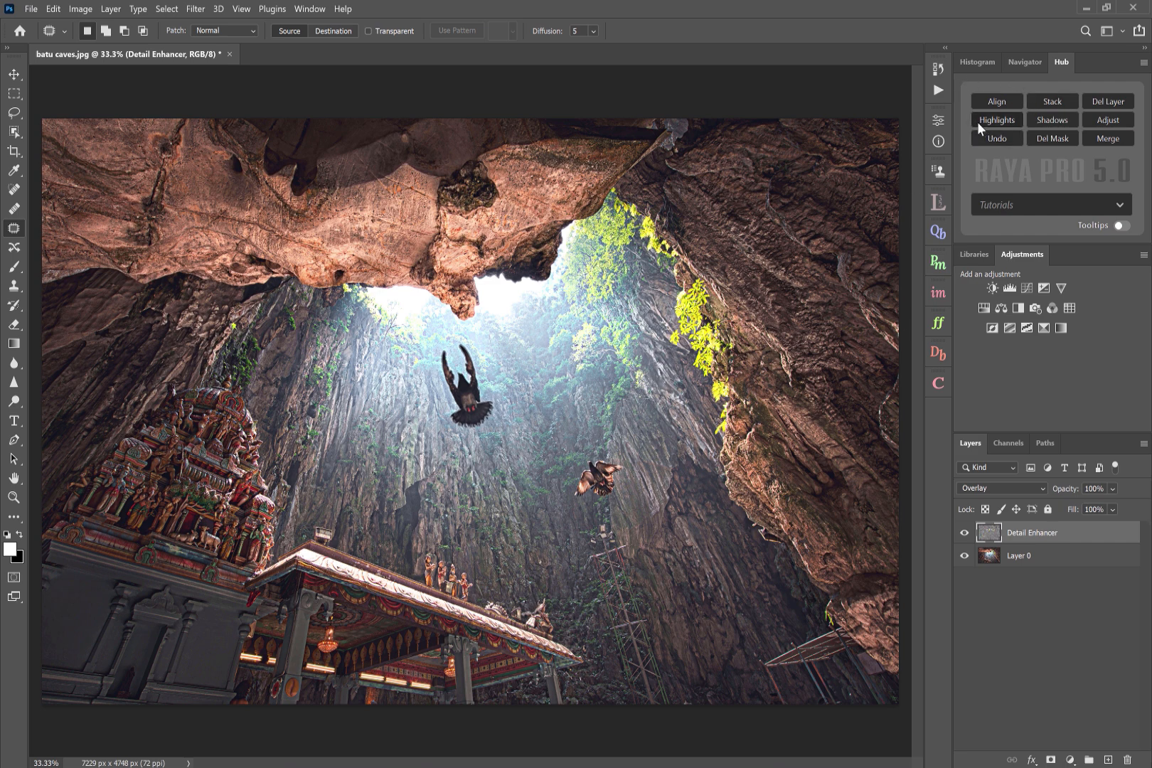
# - Add a Shadows luminosity mask to the Detail Enhancer layer and refine it with Levels, midtone 0.27
pyautogui.click(1054, 119)
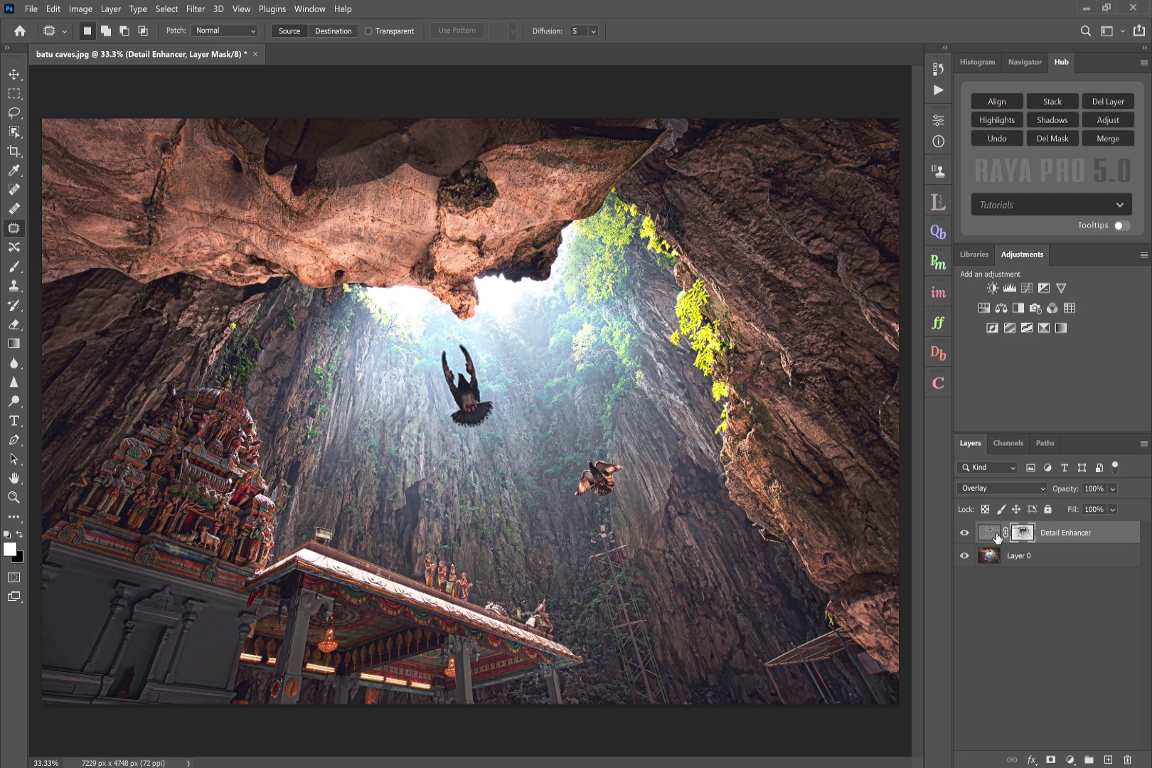
pyautogui.click(1110, 120)
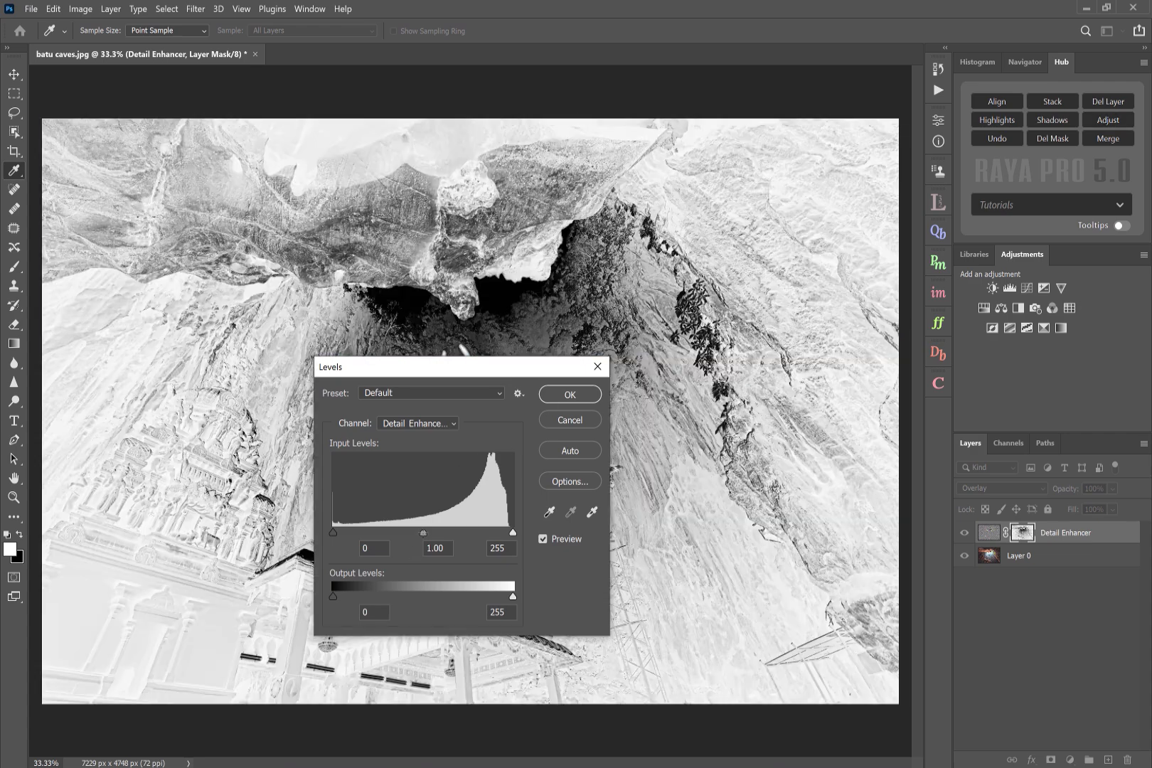
pyautogui.moveTo(423, 532); pyautogui.dragTo(481, 531)
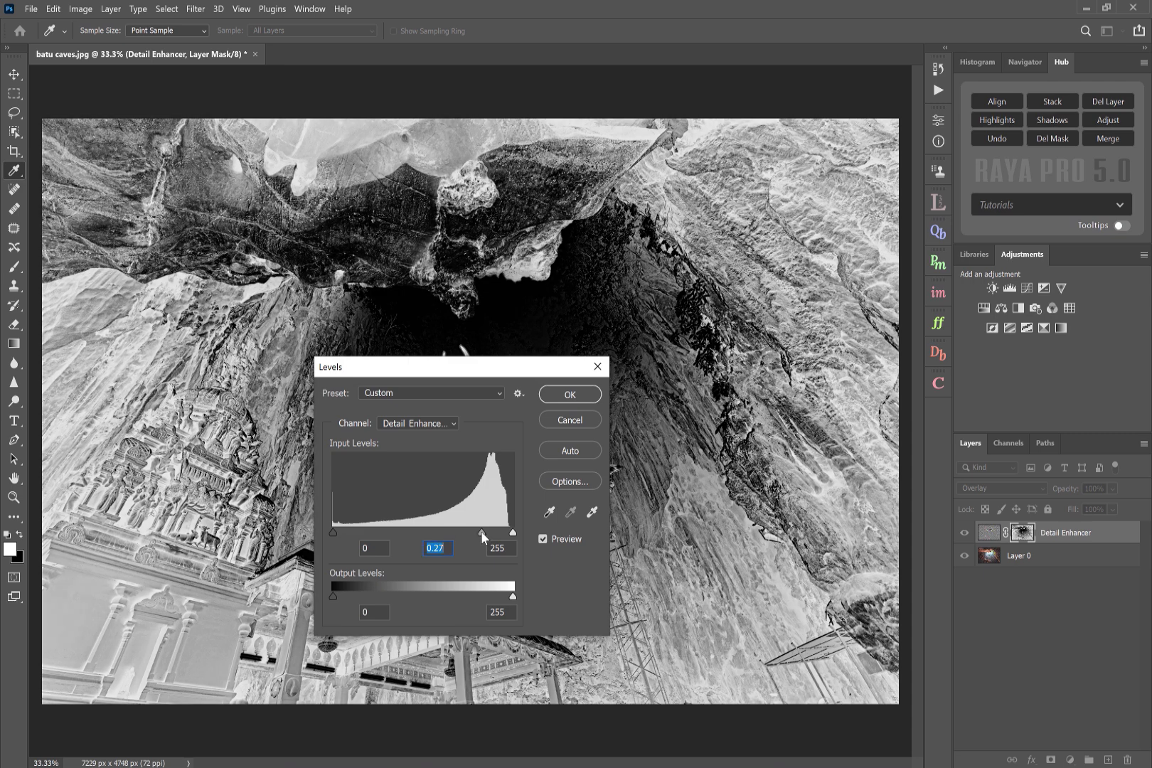
pyautogui.click(592, 395)
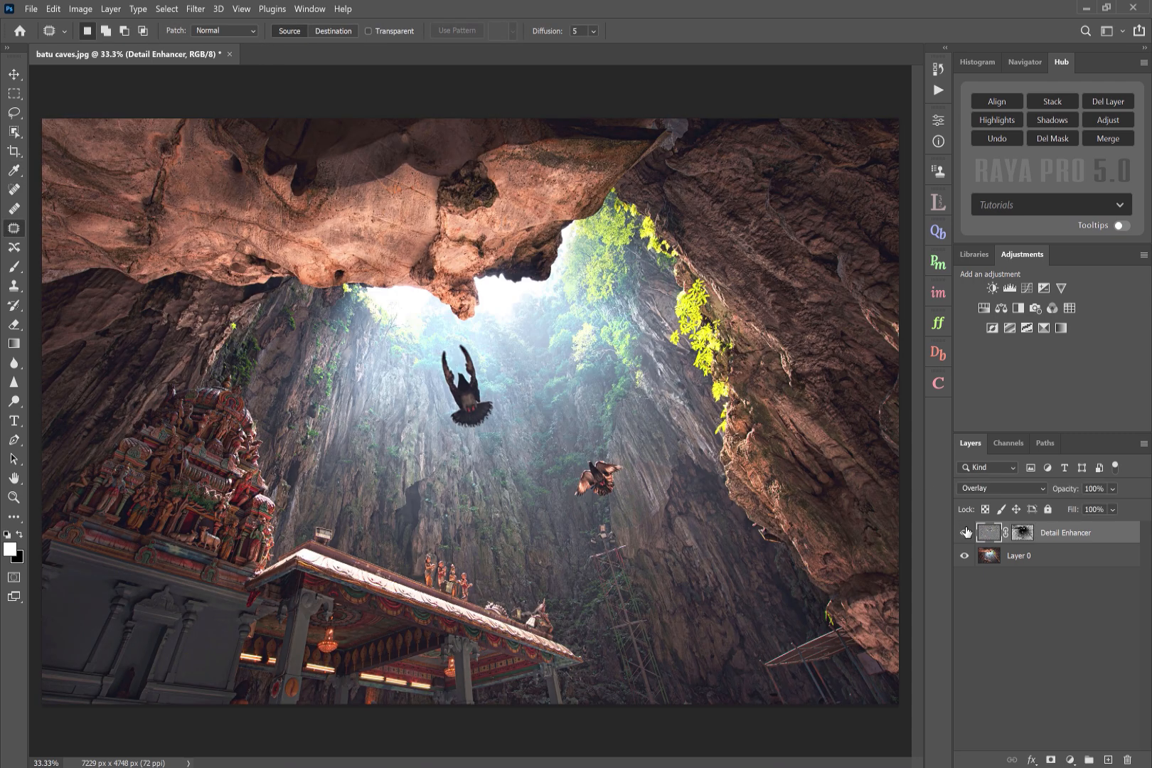
# - Disable and re-enable the Detail Enhancer layer mask to compare its effect
pyautogui.click(1019, 537)
pyautogui.rightClick(1020, 537)
pyautogui.click(1027, 544)
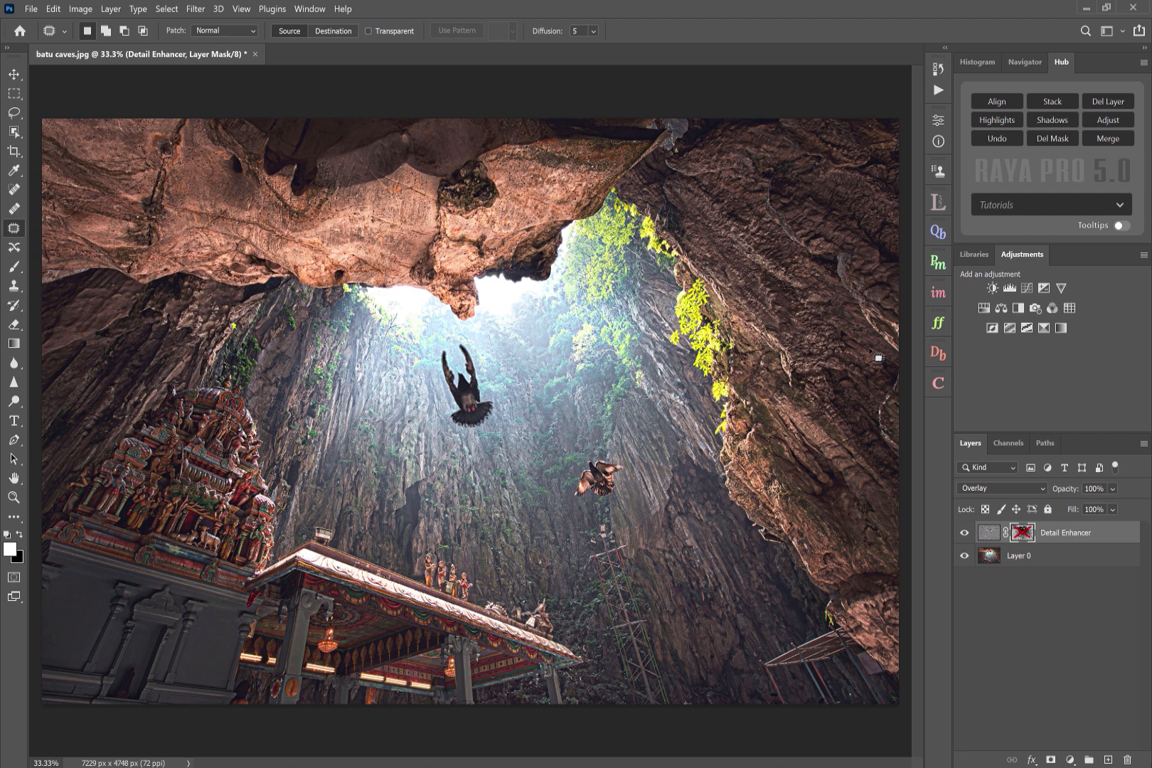
pyautogui.keyDown('shift'); pyautogui.click(1022, 537); pyautogui.keyUp('shift')
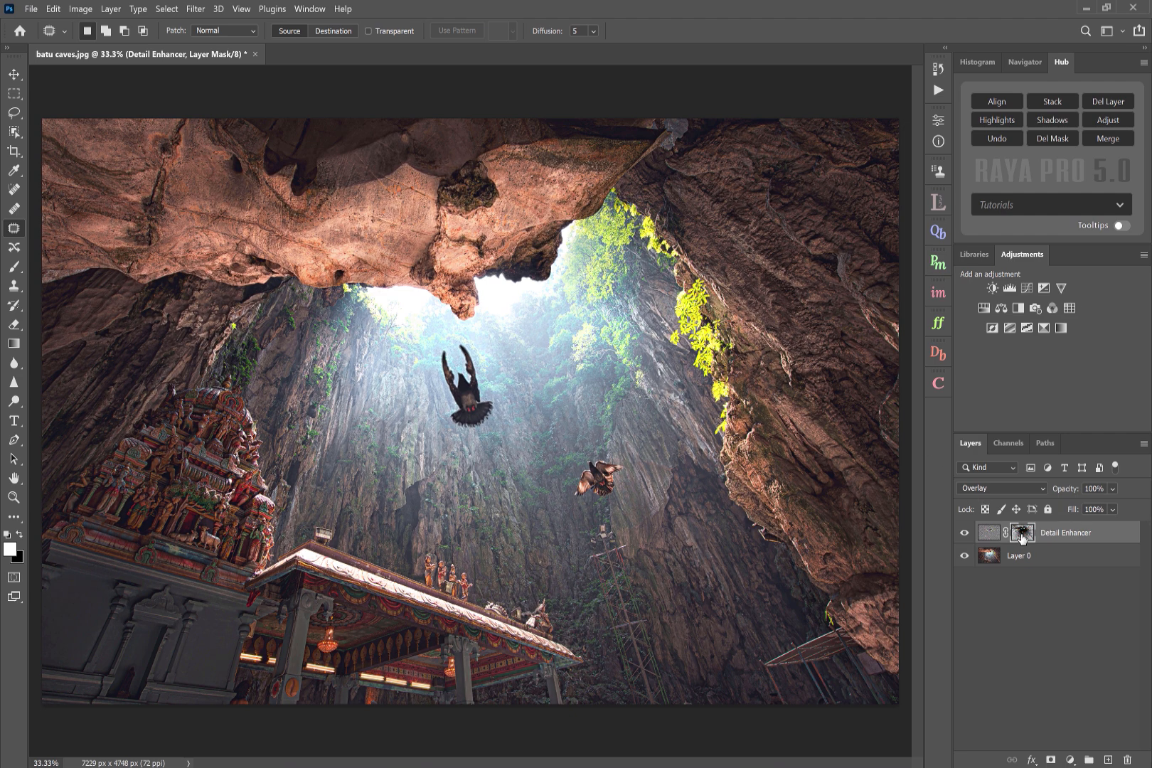
# - Zoom into the sunlit cliff and foliage and toggle the Detail Enhancer layer to compare before and after
pyautogui.click(13, 497)
pyautogui.moveTo(855, 324); pyautogui.dragTo(885, 323)
pyautogui.click(964, 536)
pyautogui.click(965, 537)
pyautogui.click(964, 536)
pyautogui.click(964, 536)
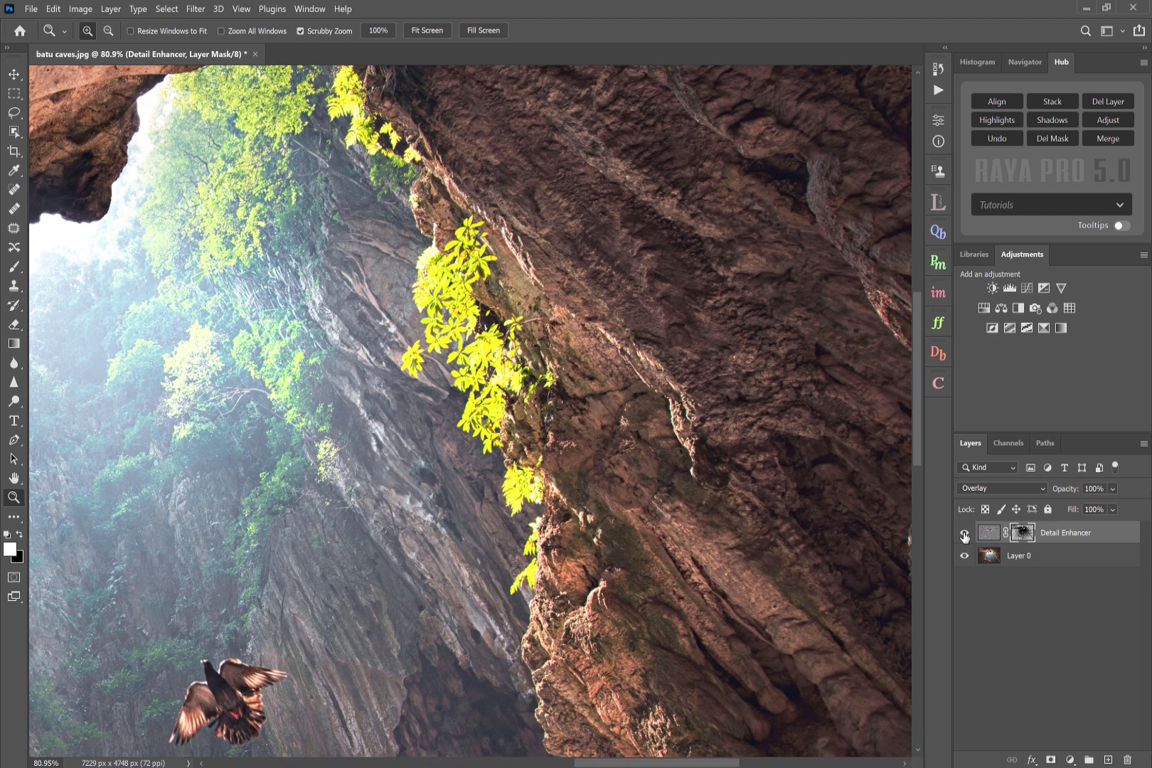
pyautogui.moveTo(677, 430); pyautogui.dragTo(697, 429)
pyautogui.click(964, 536)
pyautogui.click(963, 536)
pyautogui.click(963, 536)
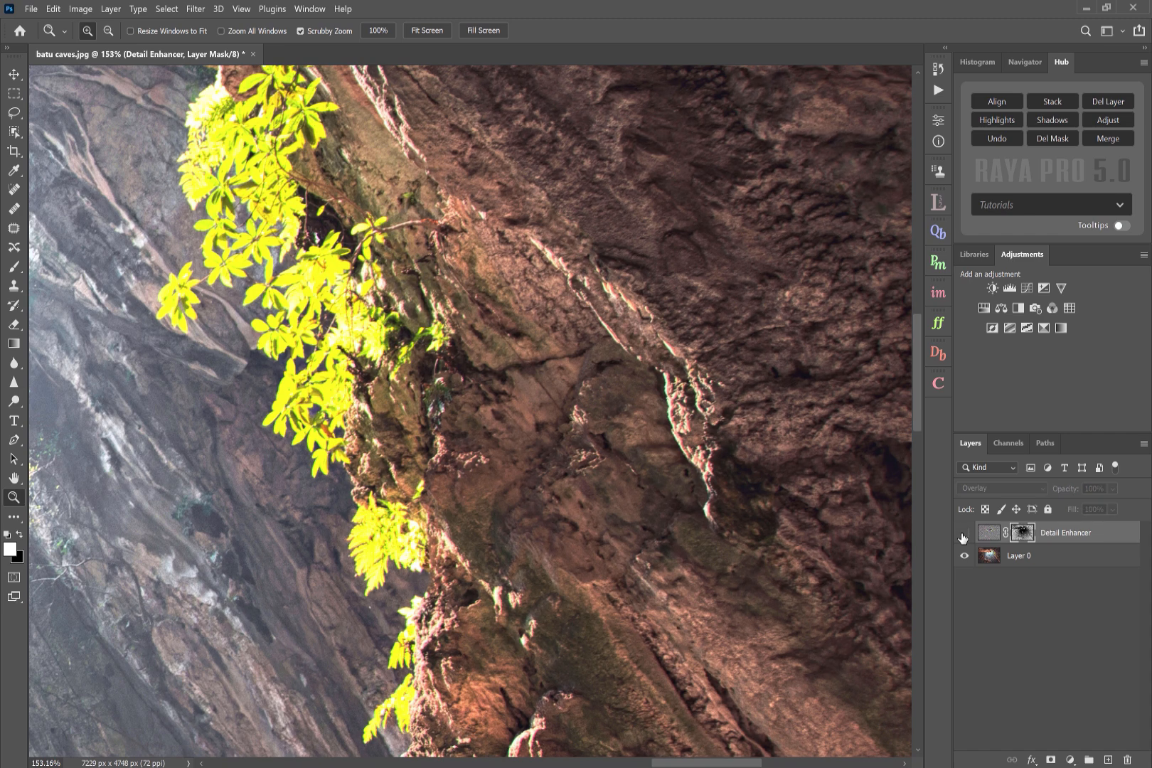
pyautogui.click(964, 536)
pyautogui.click(964, 536)
pyautogui.click(964, 536)
# - Zoom further into the rock texture, toggle the Detail Enhancer layer repeatedly, and fit the image to screen
pyautogui.moveTo(822, 202); pyautogui.dragTo(832, 200)
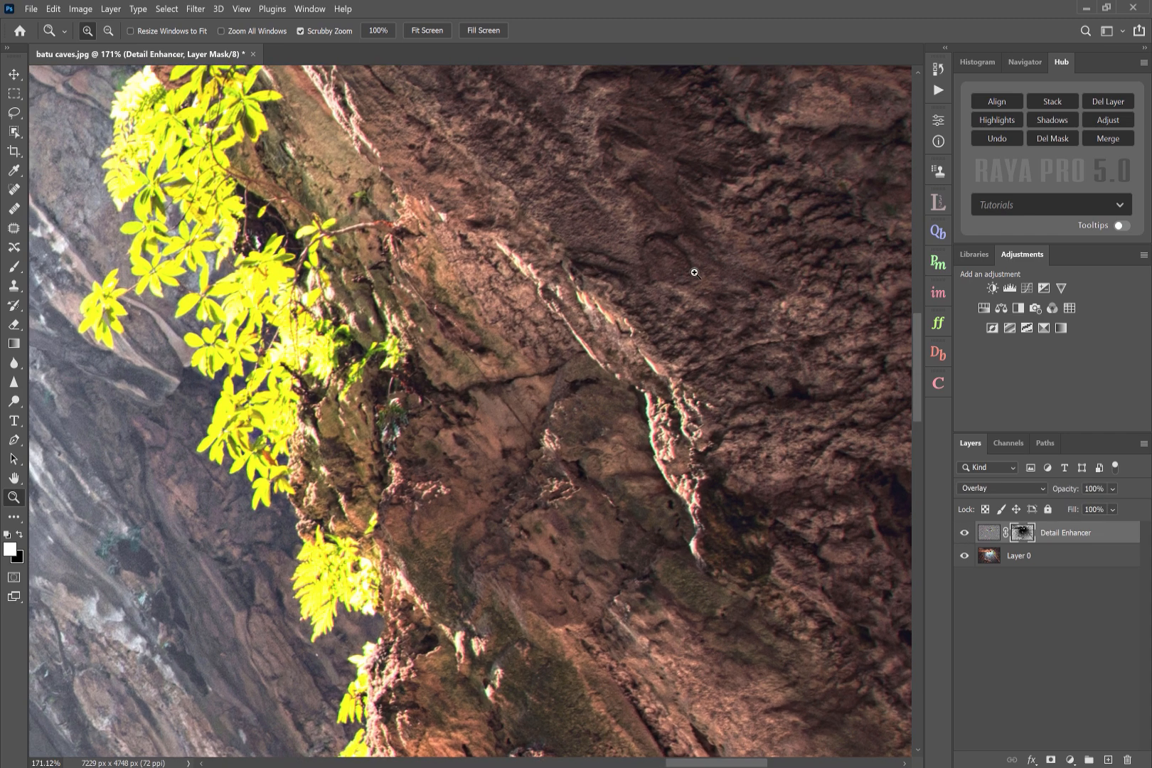
pyautogui.click(964, 536)
pyautogui.click(963, 536)
pyautogui.click(963, 536)
pyautogui.click(963, 537)
pyautogui.click(964, 536)
pyautogui.click(963, 537)
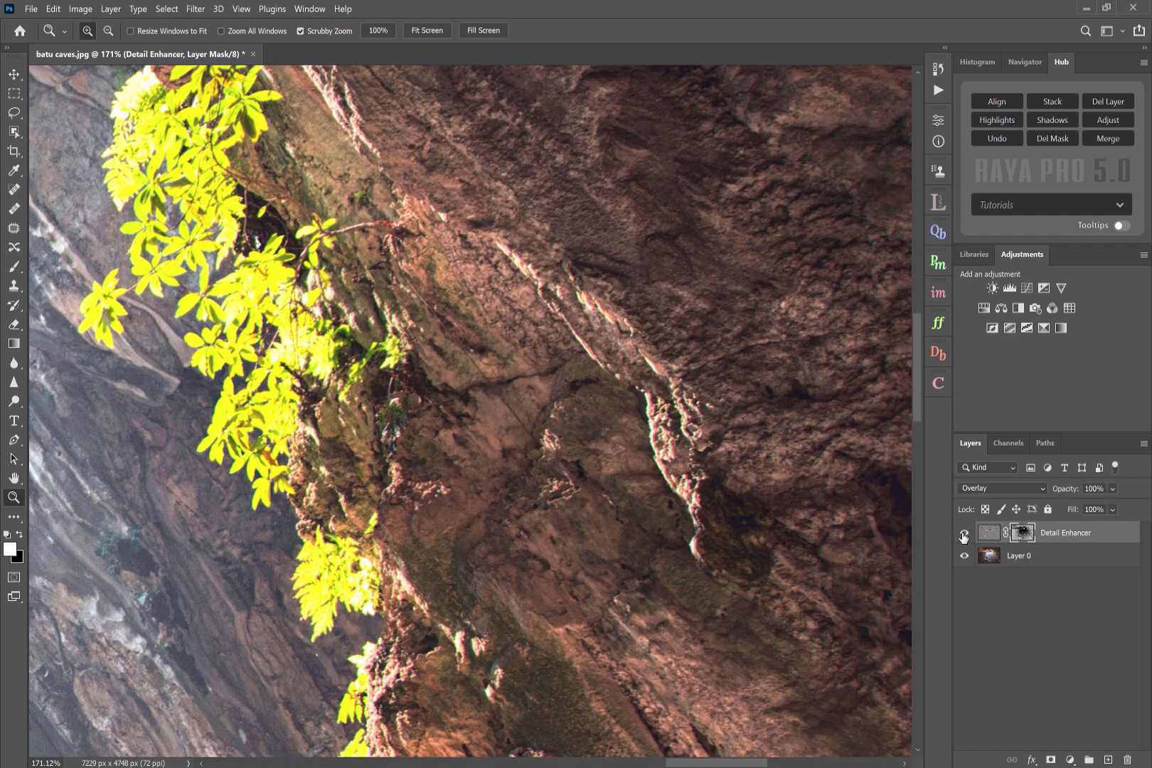
pyautogui.click(418, 31)
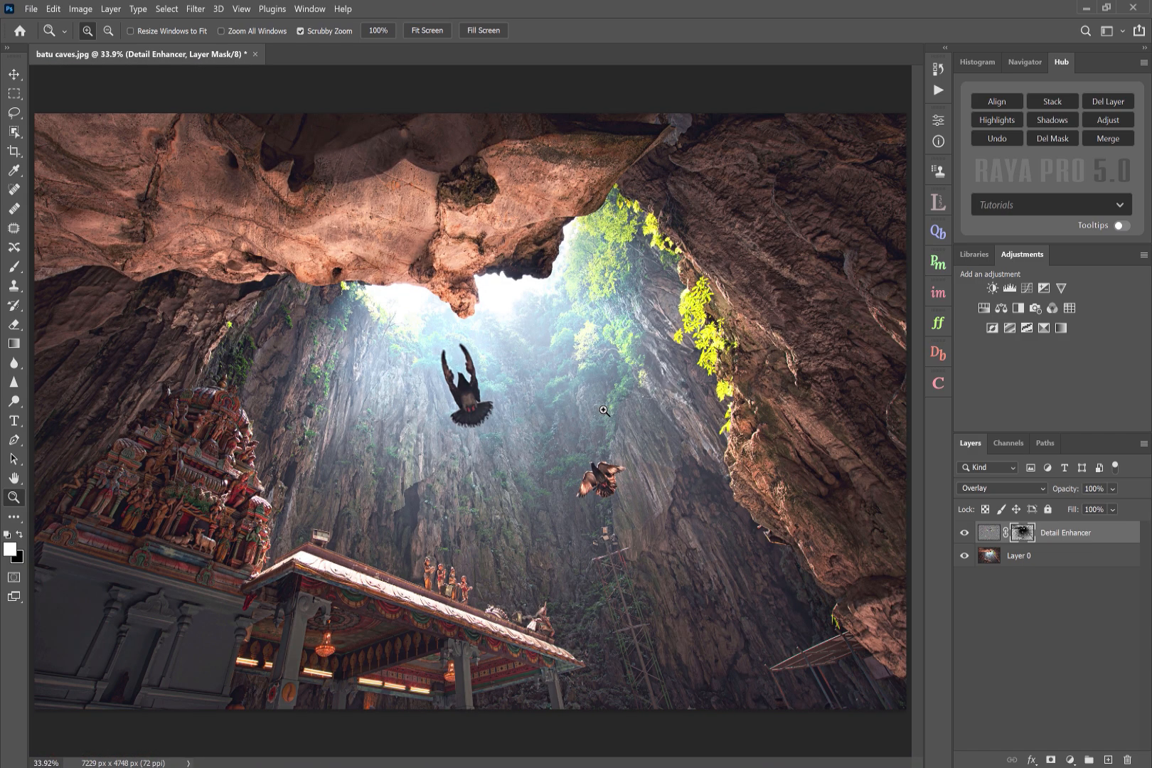
# - Compare the whole image with the Detail Enhancer layer on and off, then reopen the Filters and Finish panel
pyautogui.moveTo(100, 193); pyautogui.dragTo(162, 194)
pyautogui.click(965, 534)
pyautogui.click(965, 536)
pyautogui.click(966, 536)
pyautogui.click(966, 536)
pyautogui.click(966, 535)
pyautogui.click(966, 535)
pyautogui.hotkey('ctrl', '0')
pyautogui.click(938, 322)
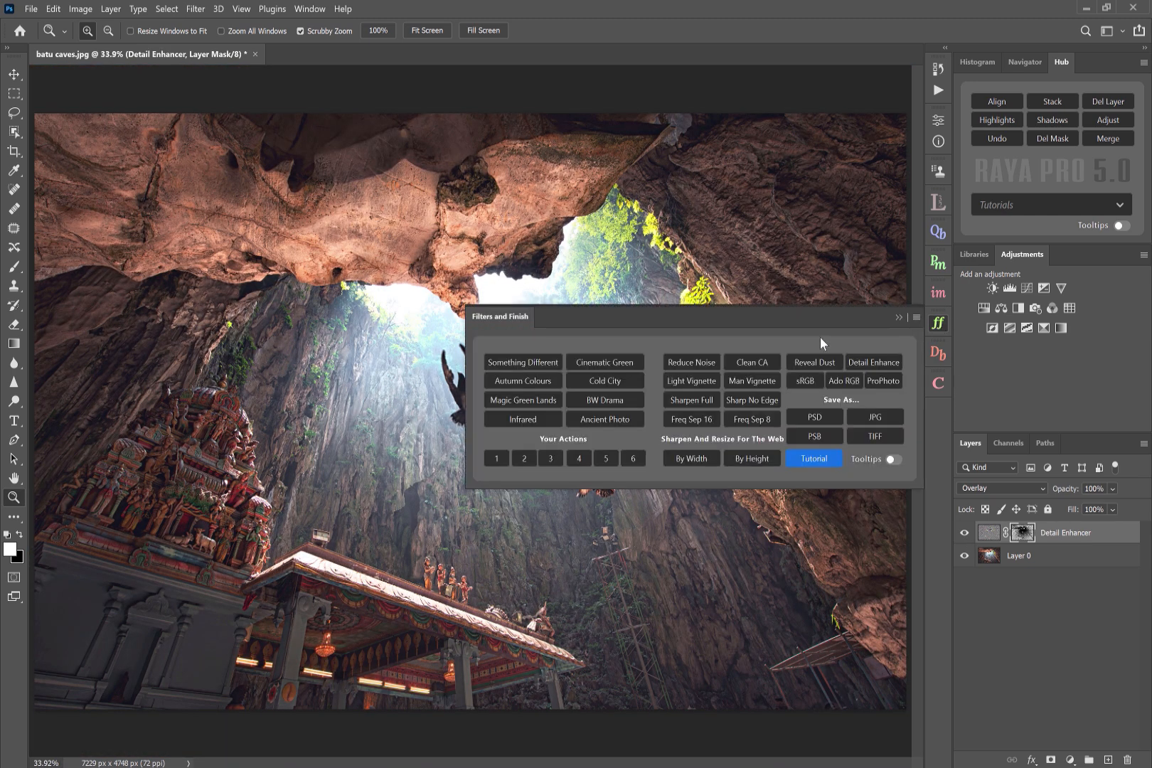